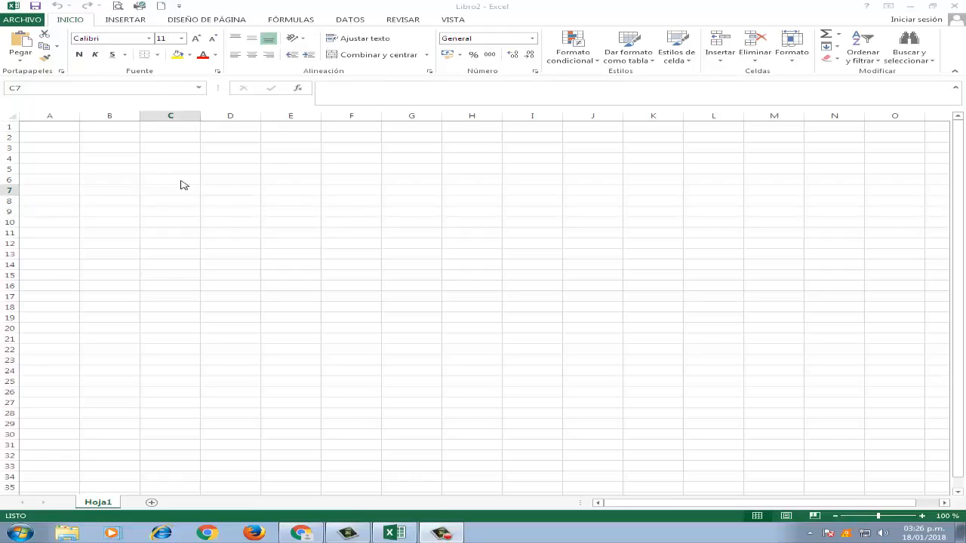
Jump from cell A1 to the last row of the empty sheet and return to A1
{"action": "left_click", "coordinate": [223, 182]}
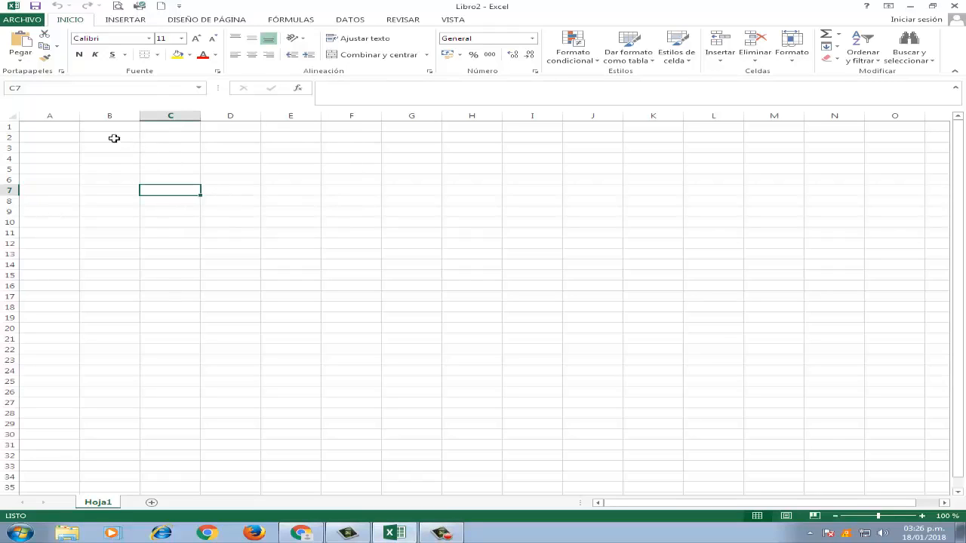
{"action": "left_click", "coordinate": [68, 129]}
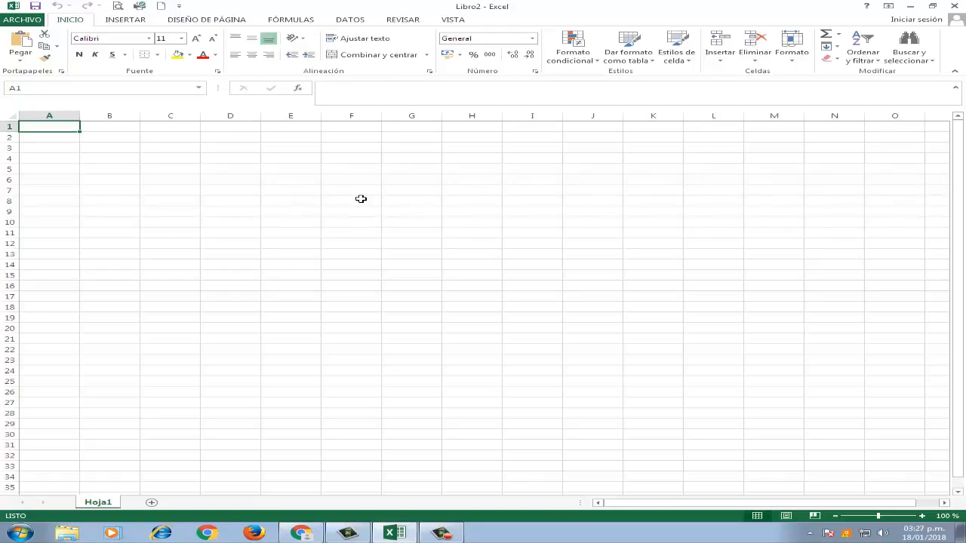
{"action": "key", "text": "ctrl+Down"}
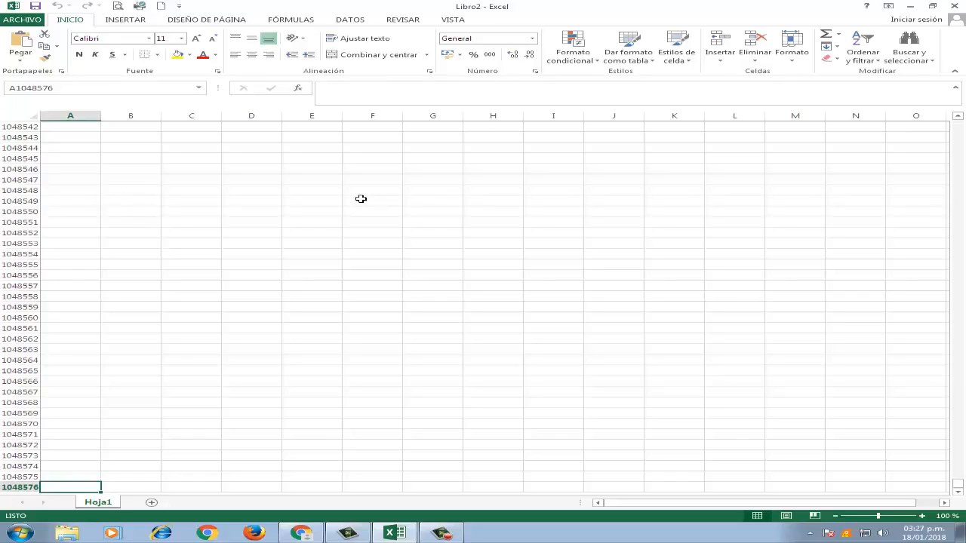
{"action": "key", "text": "ctrl+Up"}
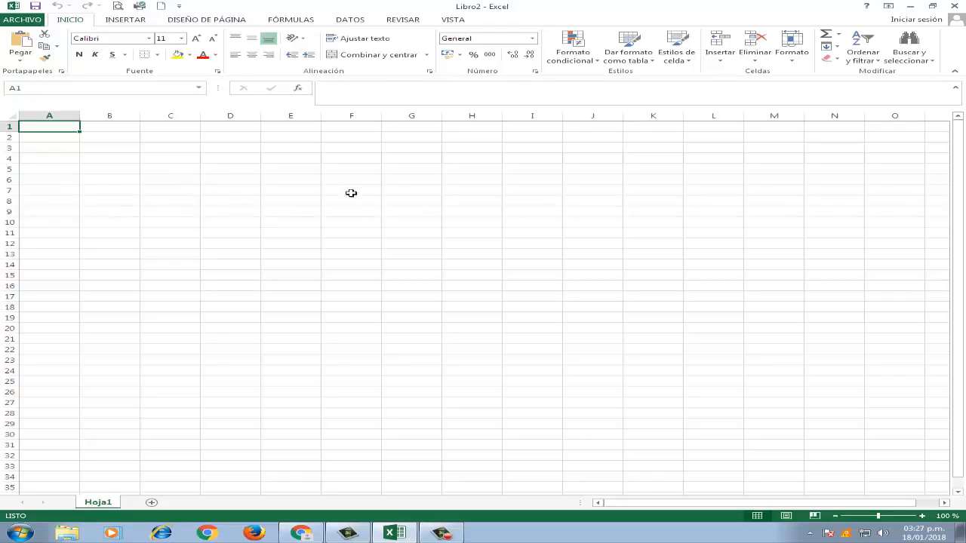
Start a PivotTable based on an external data source and open the list of existing connections
{"action": "left_click", "coordinate": [122, 23]}
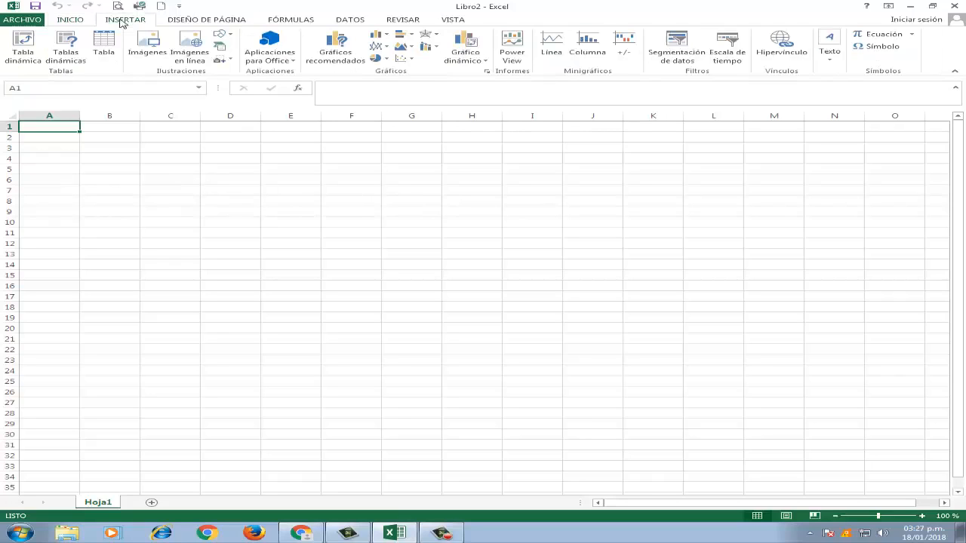
{"action": "left_click", "coordinate": [23, 47]}
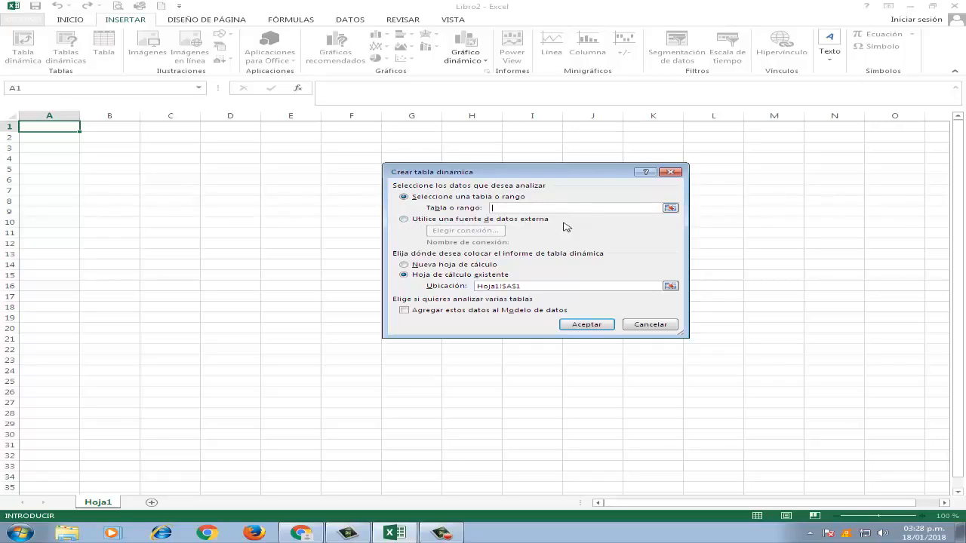
{"action": "left_click", "coordinate": [406, 220]}
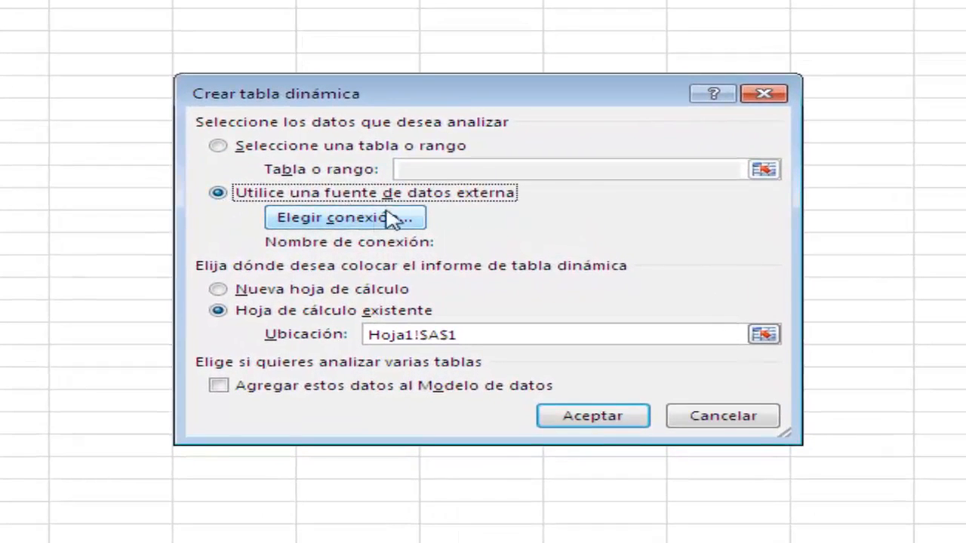
{"action": "left_click", "coordinate": [370, 221]}
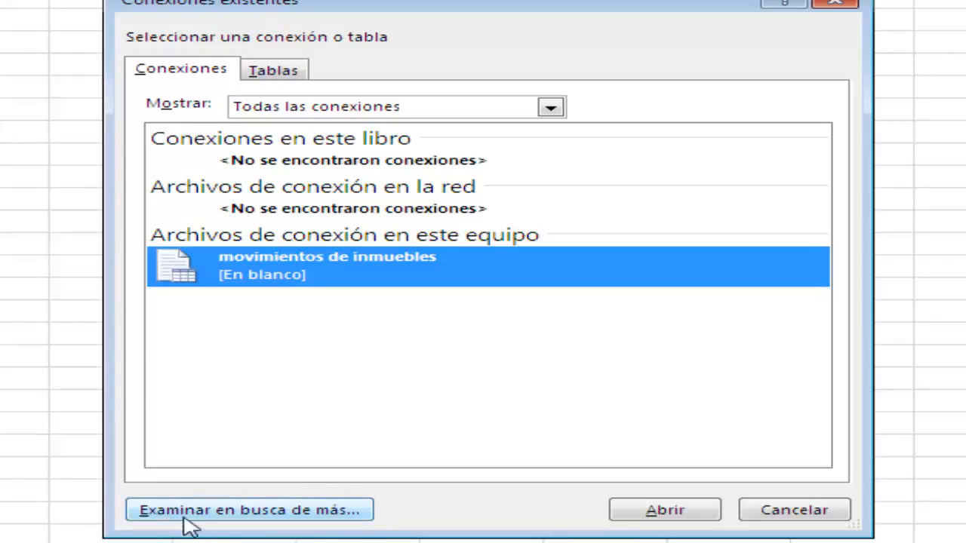
Choose movimientos de inmuebles.mdb on removable disk F: as the connection and create the PivotTable at Hoja1!$A$1
{"action": "left_click", "coordinate": [321, 513]}
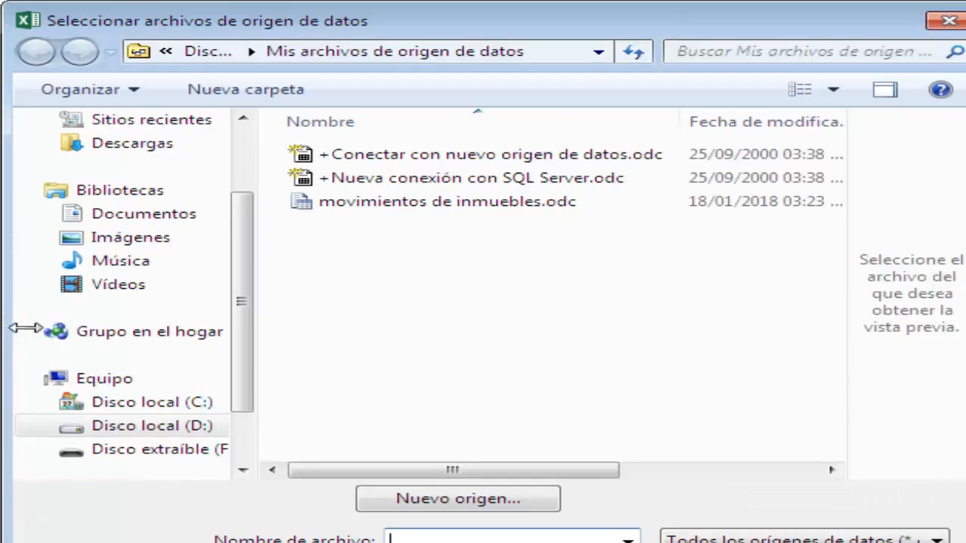
{"action": "left_click_drag", "start_coordinate": [237, 366], "coordinate": [233, 393]}
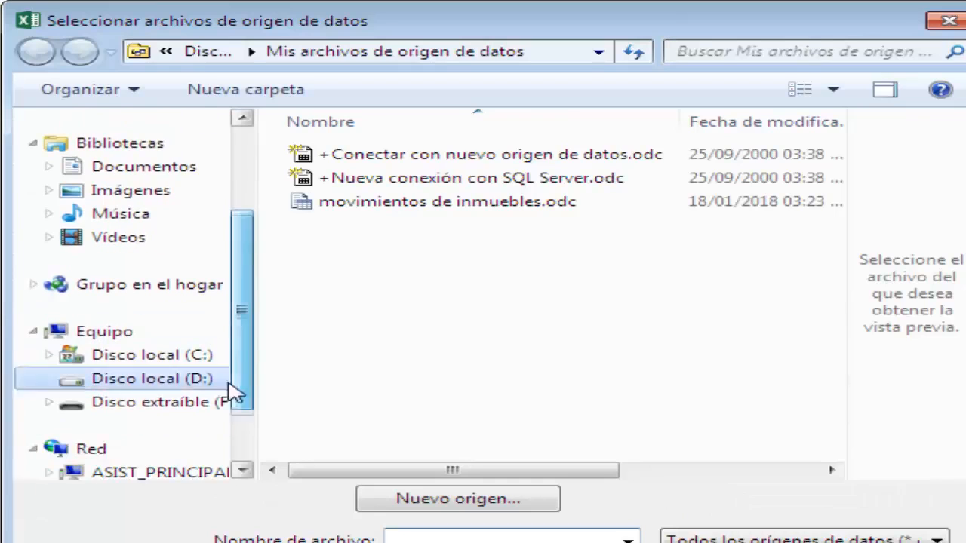
{"action": "left_click", "coordinate": [168, 407]}
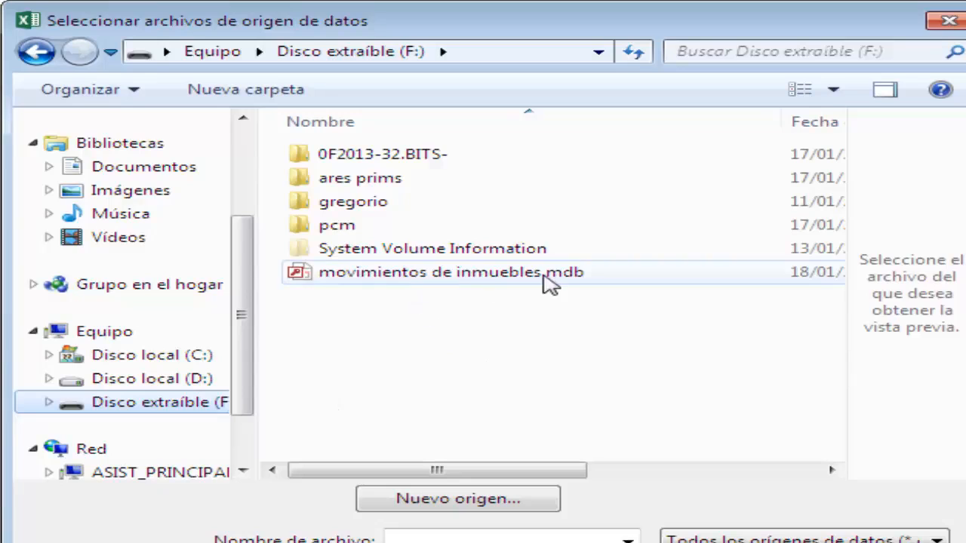
{"action": "left_click", "coordinate": [511, 279]}
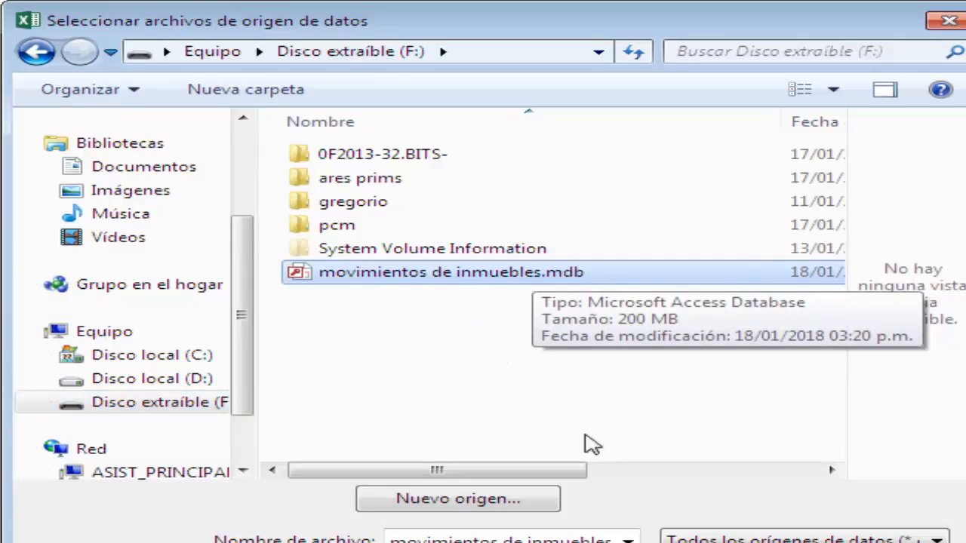
{"action": "left_click", "coordinate": [519, 538]}
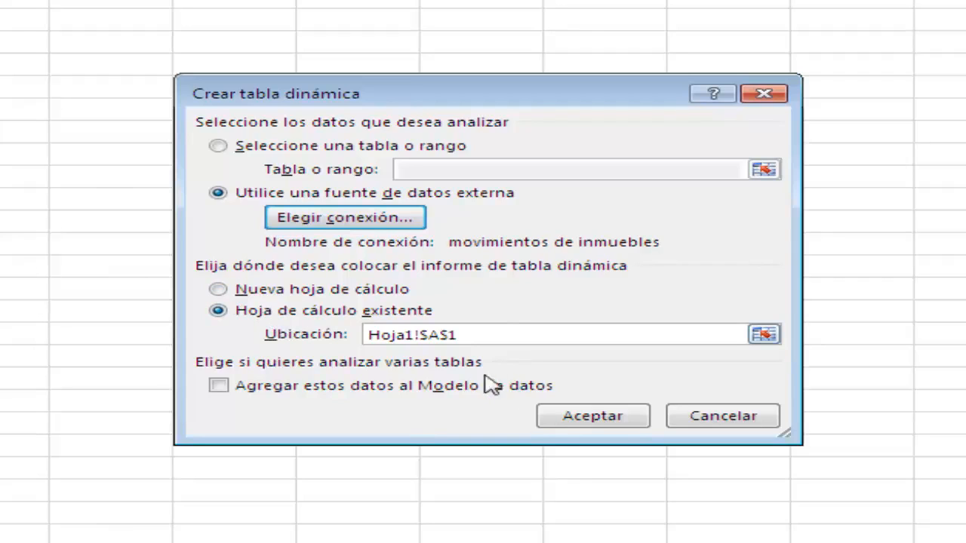
{"action": "left_click", "coordinate": [562, 421]}
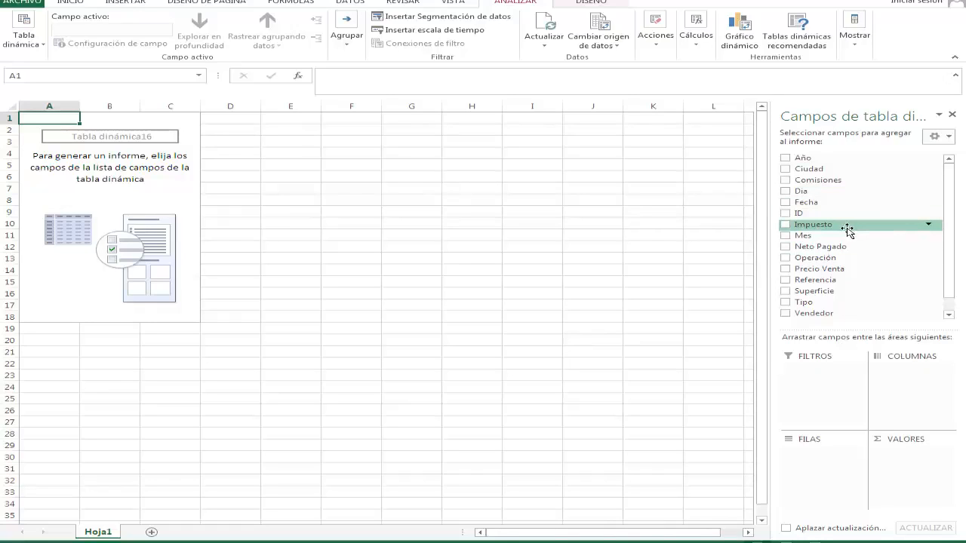
Place the Ciudad field in the PivotTable's rows and also in its values as a count
{"action": "scroll", "coordinate": [947, 185], "scroll_direction": "down", "scroll_amount": 1}
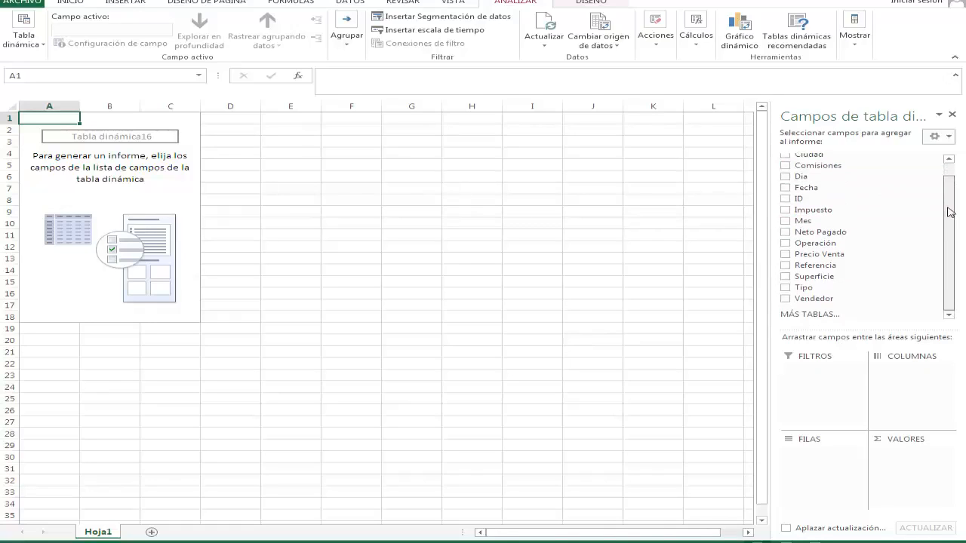
{"action": "scroll", "coordinate": [949, 212], "scroll_direction": "up", "scroll_amount": 1}
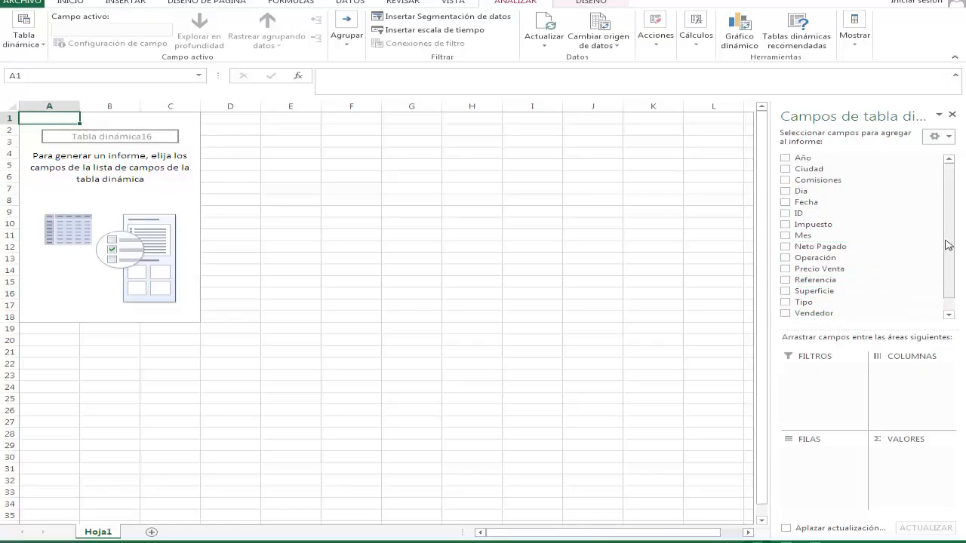
{"action": "mouse_move", "coordinate": [946, 241]}
{"action": "left_mouse_down"}
{"action": "mouse_move", "coordinate": [944, 262]}
{"action": "mouse_move", "coordinate": [944, 228]}
{"action": "left_mouse_up"}
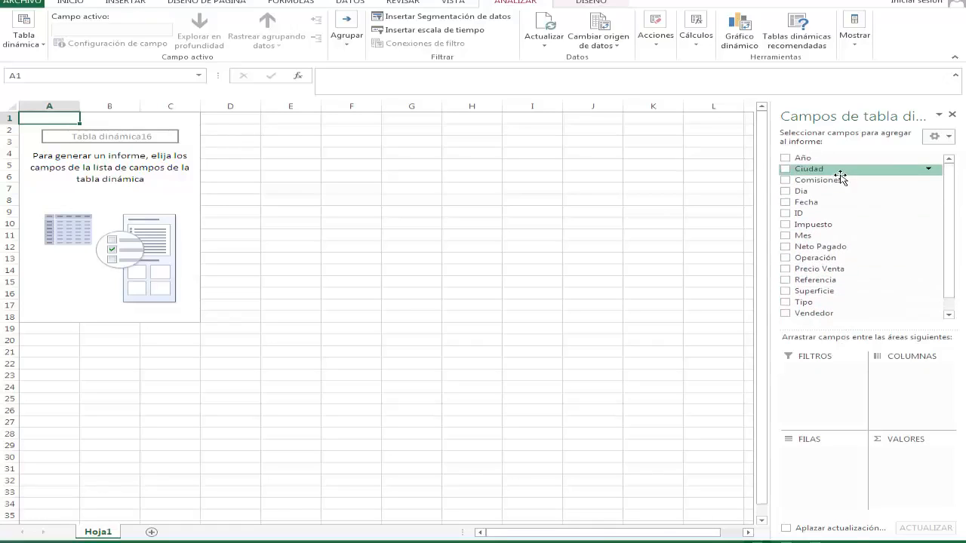
{"action": "left_click_drag", "start_coordinate": [815, 175], "coordinate": [841, 466]}
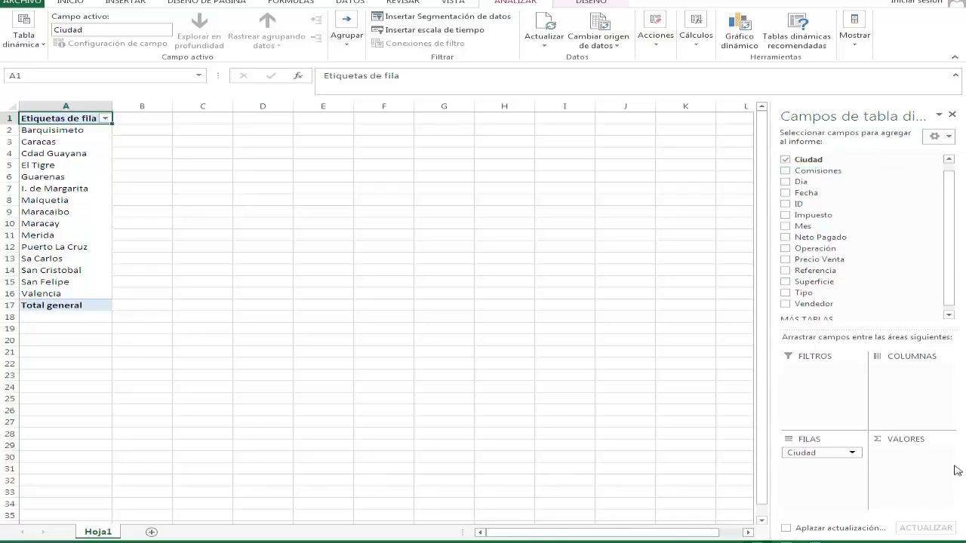
{"action": "left_click_drag", "start_coordinate": [812, 166], "coordinate": [913, 468]}
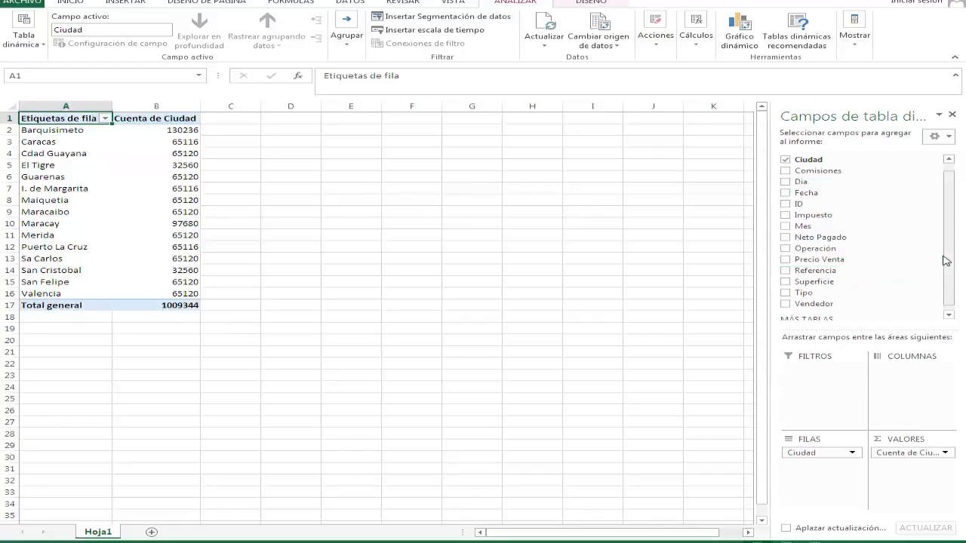
Add the sum of Neto Pagado to the PivotTable values and format its column with thousands separators
{"action": "left_click_drag", "start_coordinate": [947, 256], "coordinate": [950, 270]}
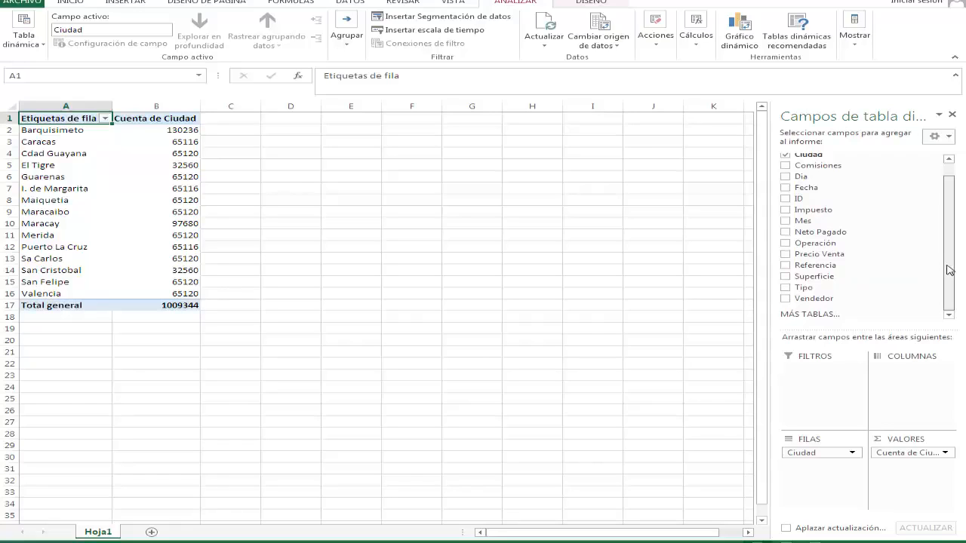
{"action": "left_click_drag", "start_coordinate": [799, 233], "coordinate": [935, 480]}
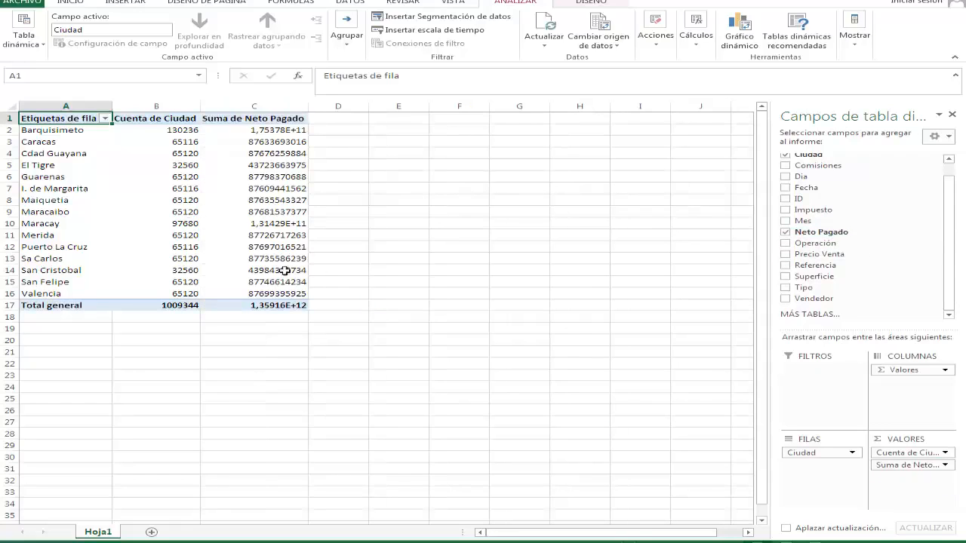
{"action": "left_click", "coordinate": [270, 106]}
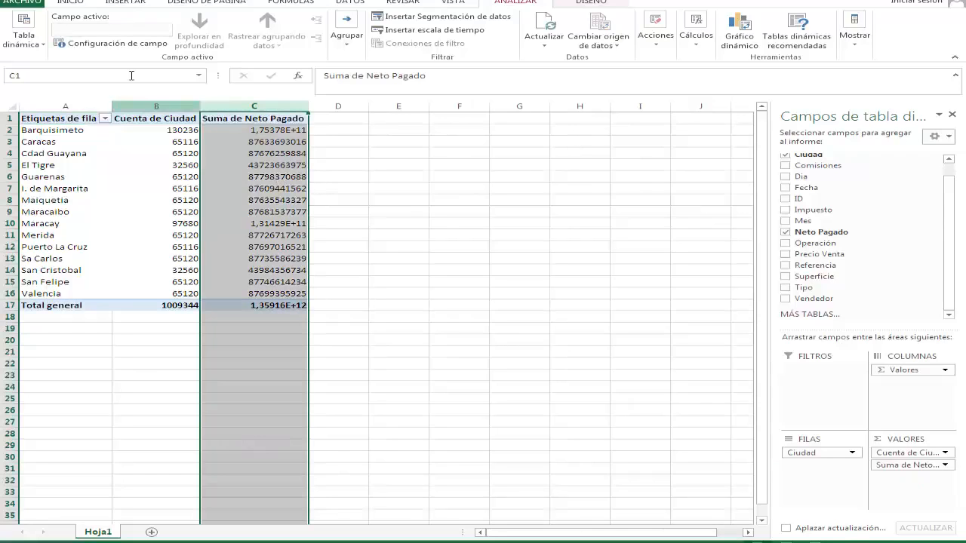
{"action": "left_click", "coordinate": [63, 2]}
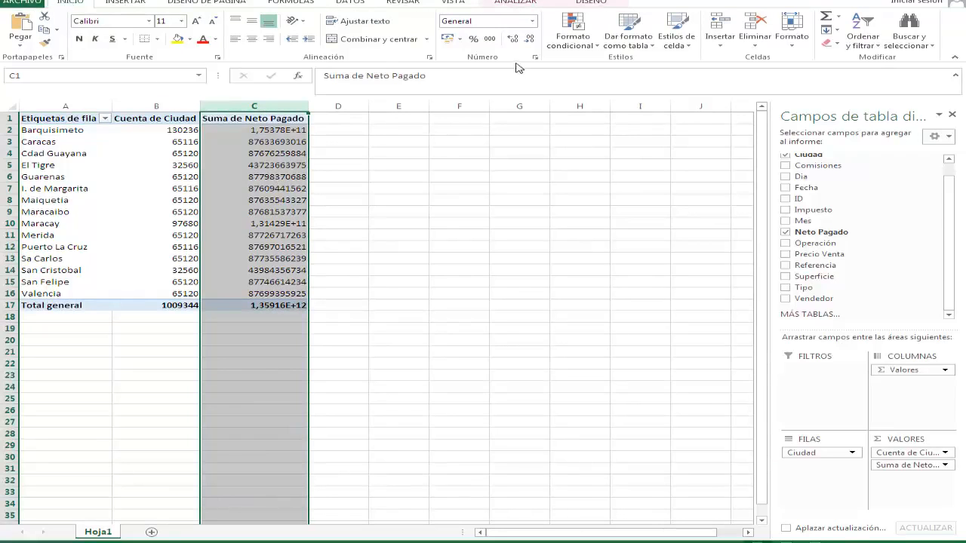
{"action": "left_click", "coordinate": [491, 39]}
{"action": "left_click", "coordinate": [300, 215]}
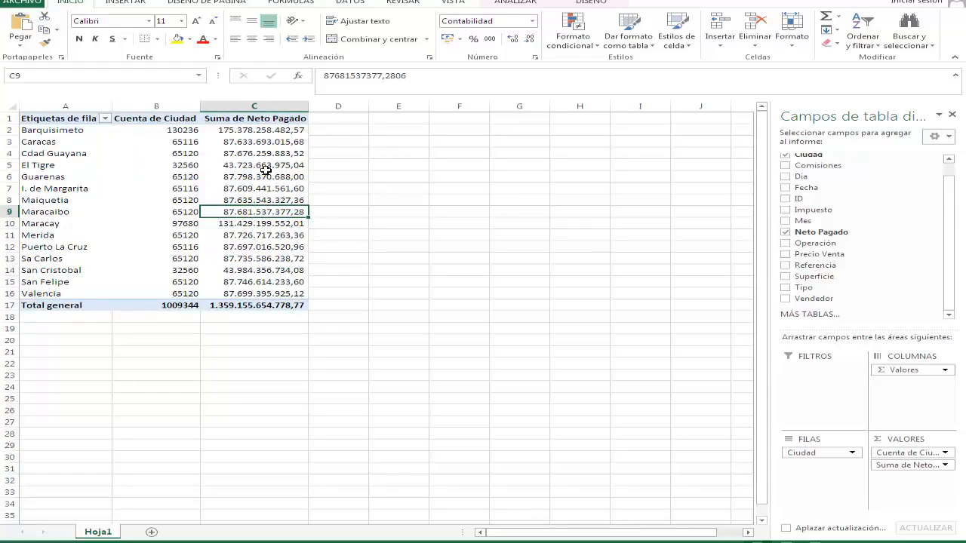
Remove the Neto Pagado and Ciudad fields to empty the PivotTable
{"action": "mouse_move", "coordinate": [265, 170]}
{"action": "mouse_move", "coordinate": [290, 146]}
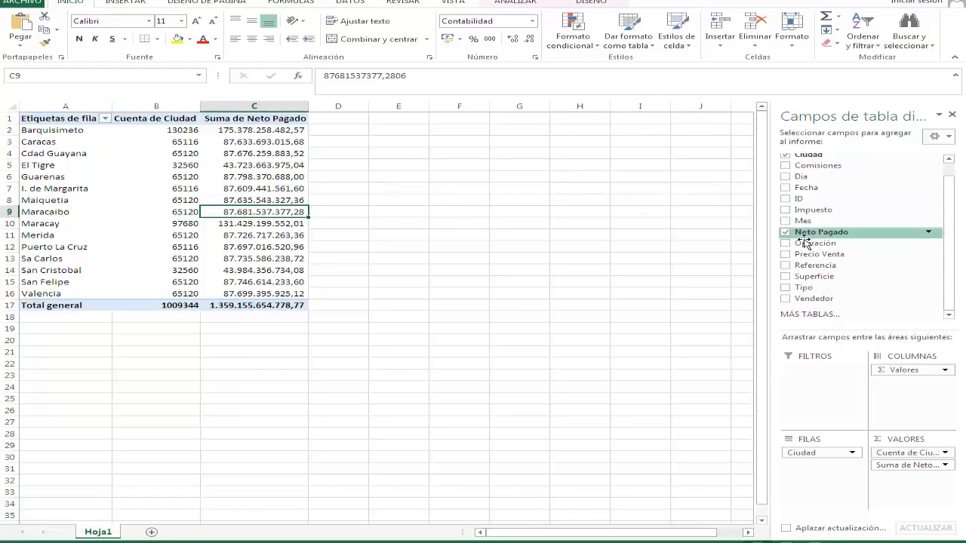
{"action": "left_click_drag", "start_coordinate": [950, 231], "coordinate": [948, 204]}
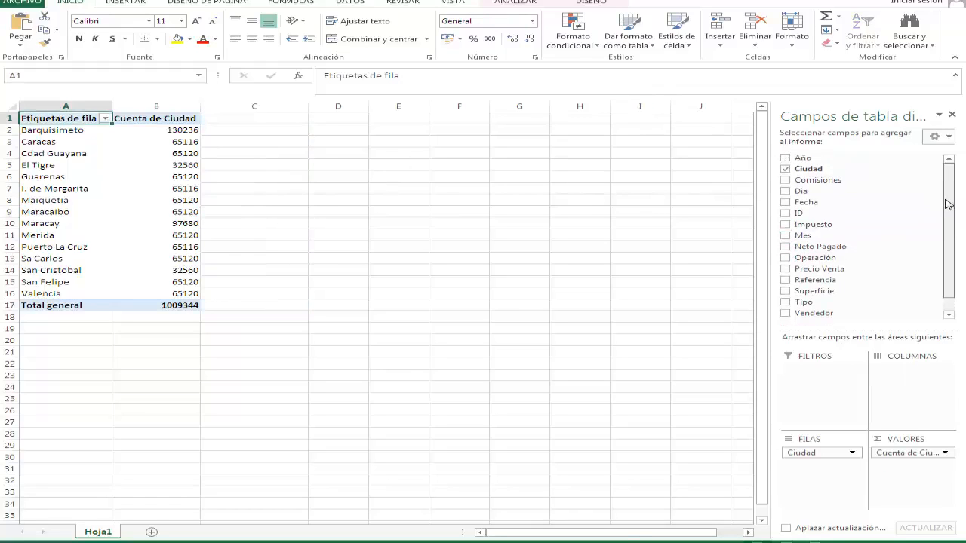
{"action": "left_click", "coordinate": [785, 169]}
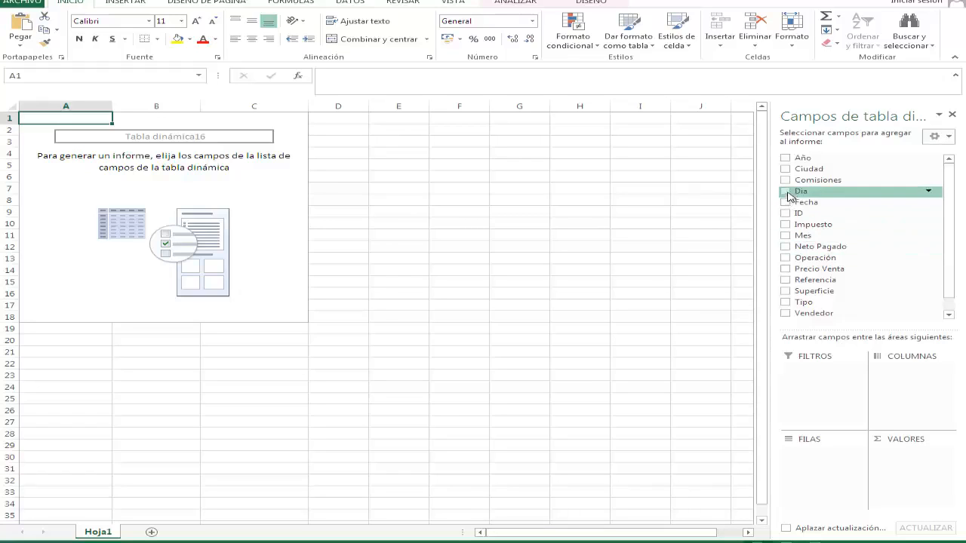
Place the Vendedor field in the PivotTable's rows and the Año field in its columns
{"action": "left_click_drag", "start_coordinate": [807, 313], "coordinate": [845, 462]}
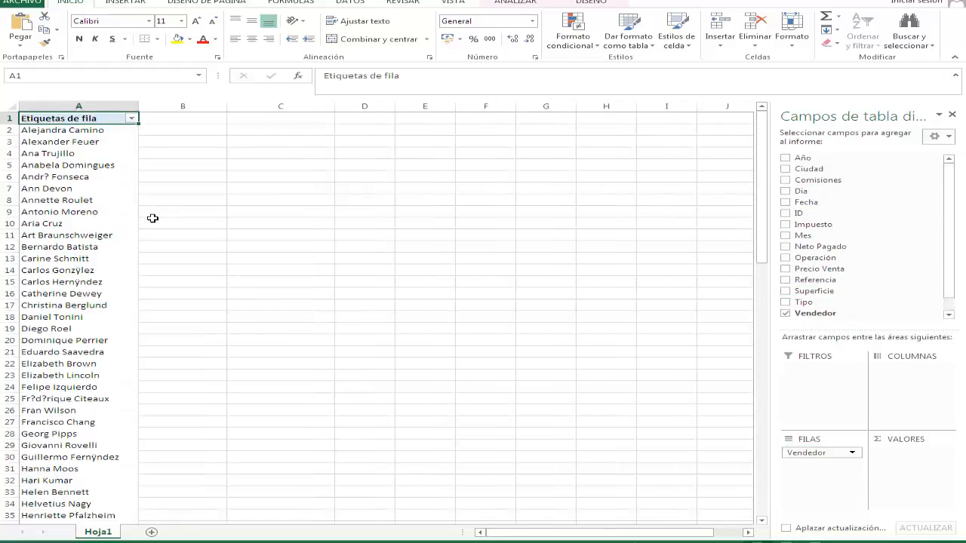
{"action": "scroll", "coordinate": [98, 302], "scroll_direction": "down", "scroll_amount": 20}
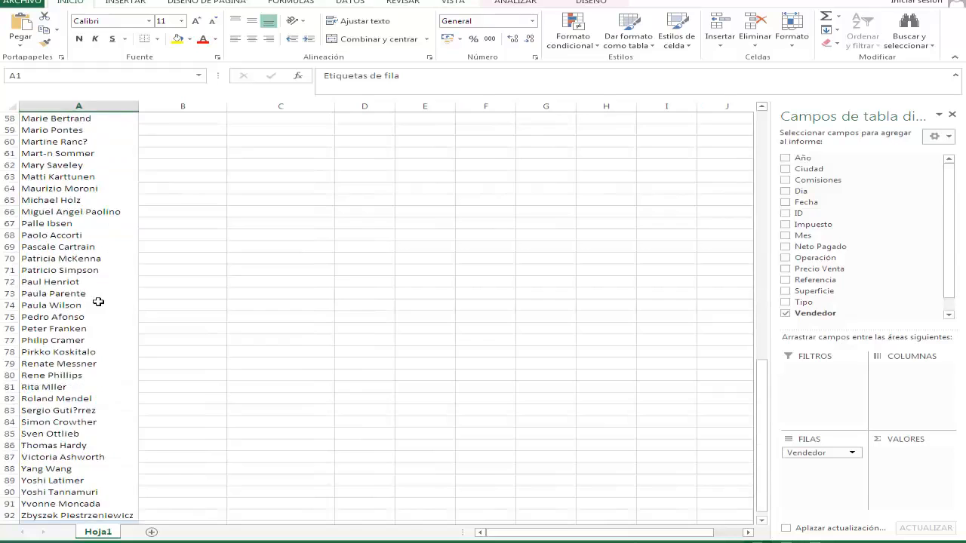
{"action": "scroll", "coordinate": [98, 301], "scroll_direction": "up", "scroll_amount": 20}
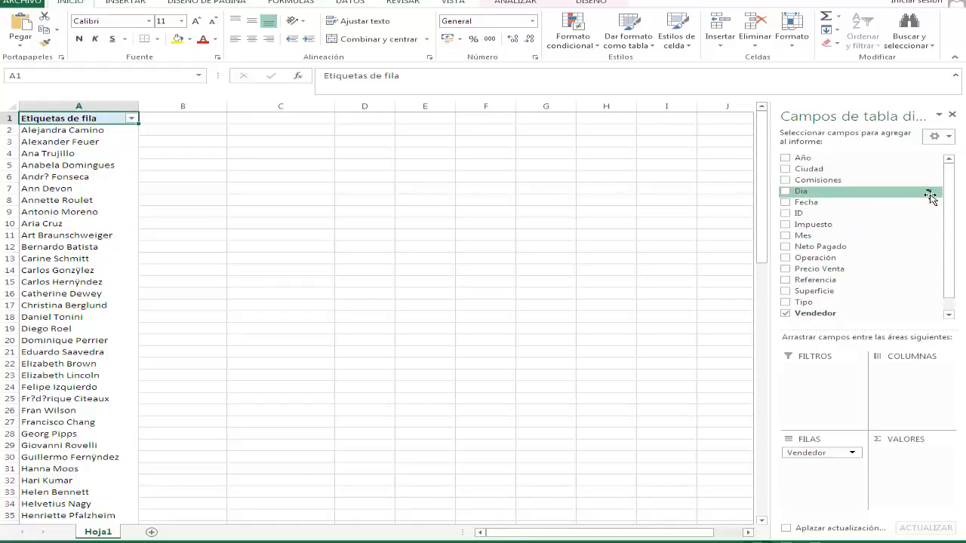
{"action": "left_click_drag", "start_coordinate": [811, 160], "coordinate": [919, 371]}
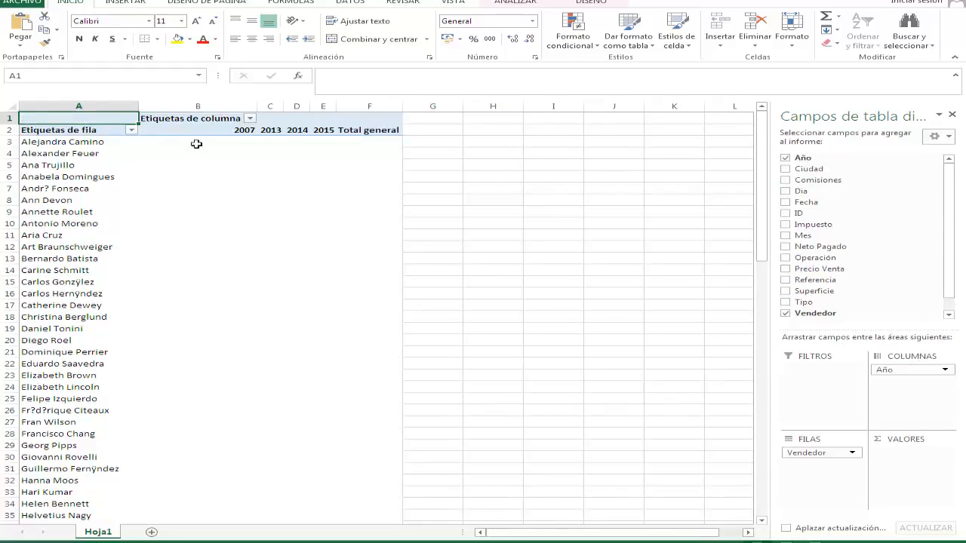
{"action": "left_click_drag", "start_coordinate": [258, 114], "coordinate": [228, 117]}
{"action": "scroll", "coordinate": [272, 204], "scroll_direction": "down", "scroll_amount": 3}
{"action": "scroll", "coordinate": [272, 203], "scroll_direction": "up", "scroll_amount": 3}
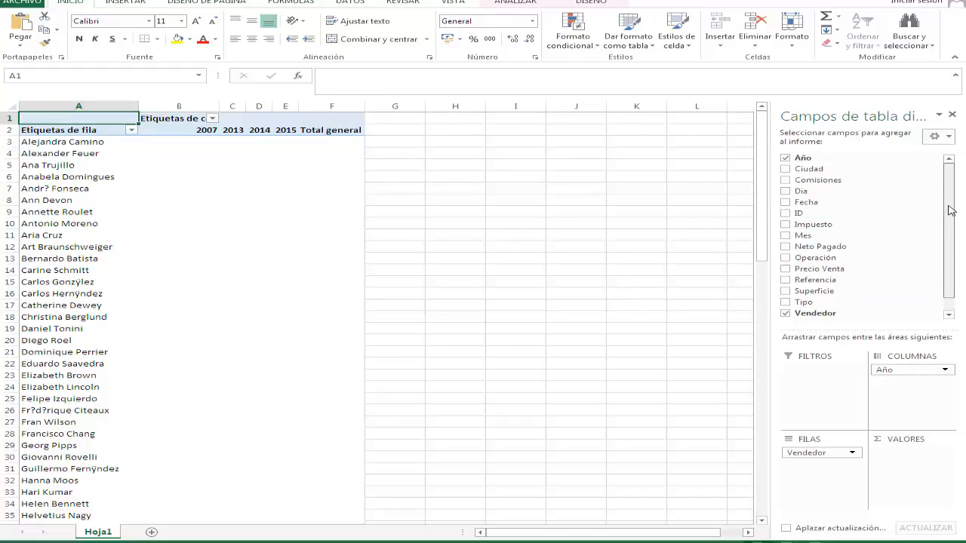
Add the Comisiones field to the PivotTable values as a sum
{"action": "scroll", "coordinate": [950, 210], "scroll_direction": "down", "scroll_amount": 1}
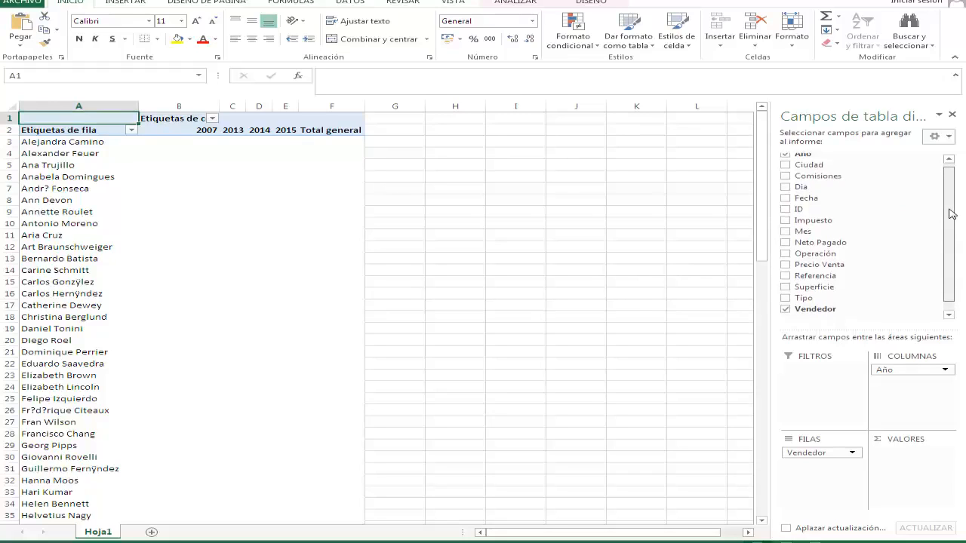
{"action": "scroll", "coordinate": [949, 210], "scroll_direction": "up", "scroll_amount": 1}
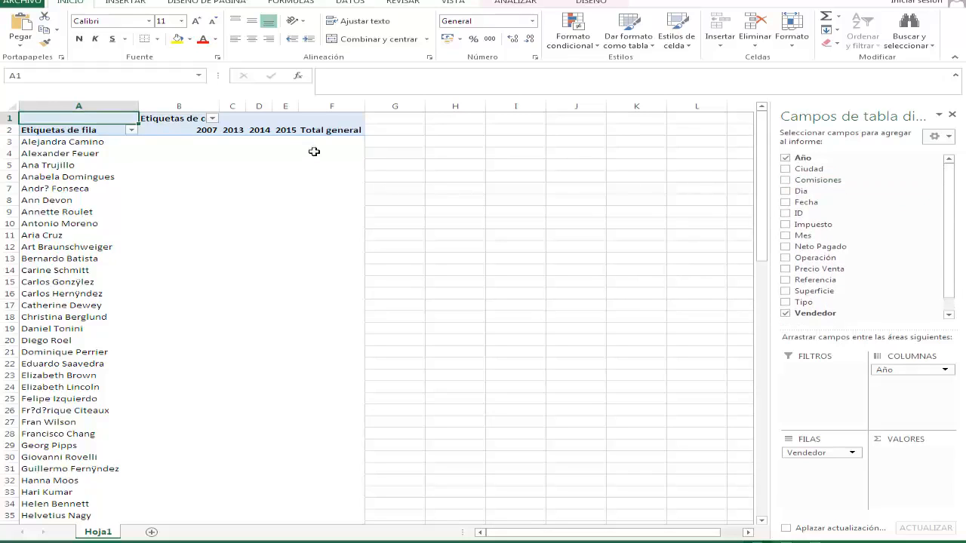
{"action": "left_click_drag", "start_coordinate": [813, 185], "coordinate": [936, 474]}
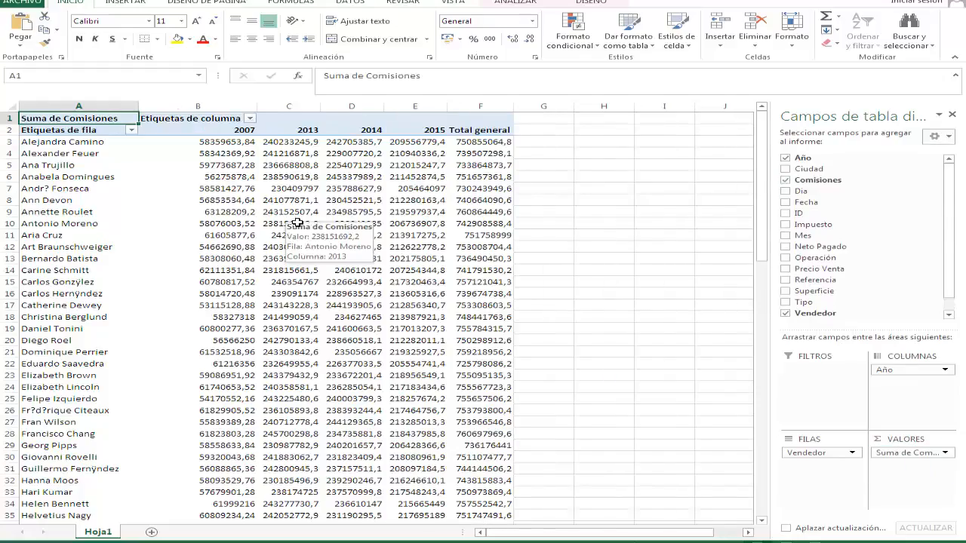
Add the Operación field beneath Vendedor in the PivotTable rows and narrow column B
{"action": "scroll", "coordinate": [298, 222], "scroll_direction": "down", "scroll_amount": 6}
{"action": "scroll", "coordinate": [300, 225], "scroll_direction": "up", "scroll_amount": 7}
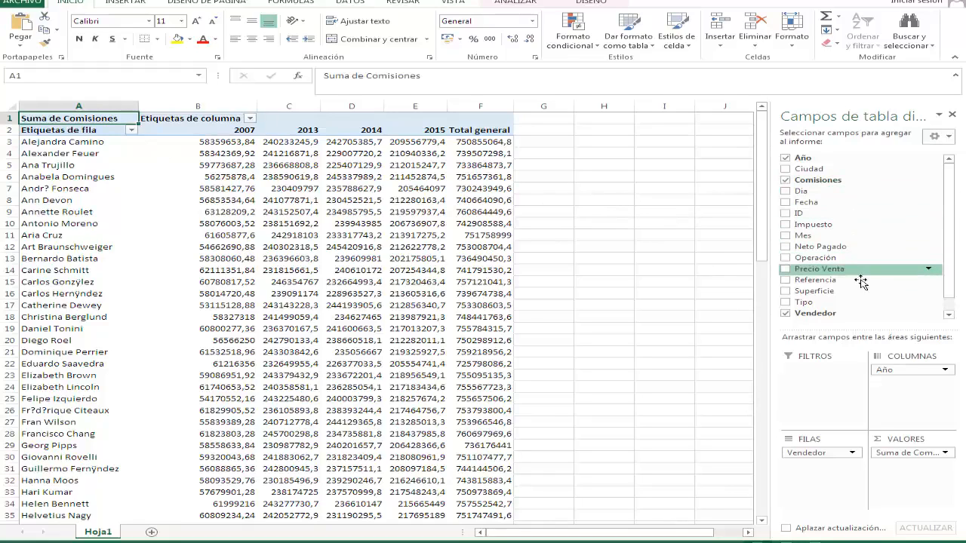
{"action": "left_click_drag", "start_coordinate": [830, 258], "coordinate": [839, 473]}
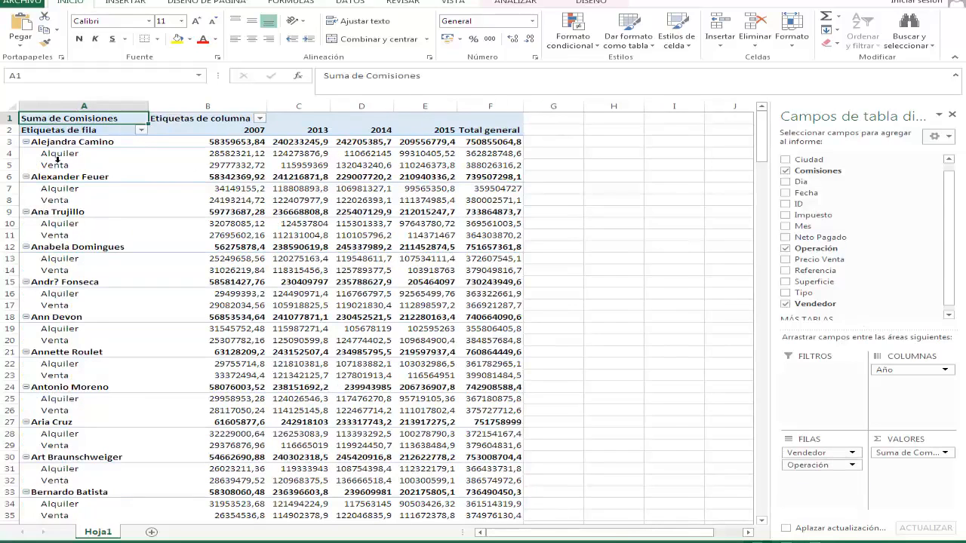
{"action": "scroll", "coordinate": [262, 257], "scroll_direction": "down", "scroll_amount": 6}
{"action": "scroll", "coordinate": [245, 248], "scroll_direction": "up", "scroll_amount": 6}
{"action": "left_click_drag", "start_coordinate": [267, 107], "coordinate": [234, 108]}
Turn on banded rows for the PivotTable and apply a medium style with a blue header and light-blue subtotal rows
{"action": "left_click", "coordinate": [236, 221]}
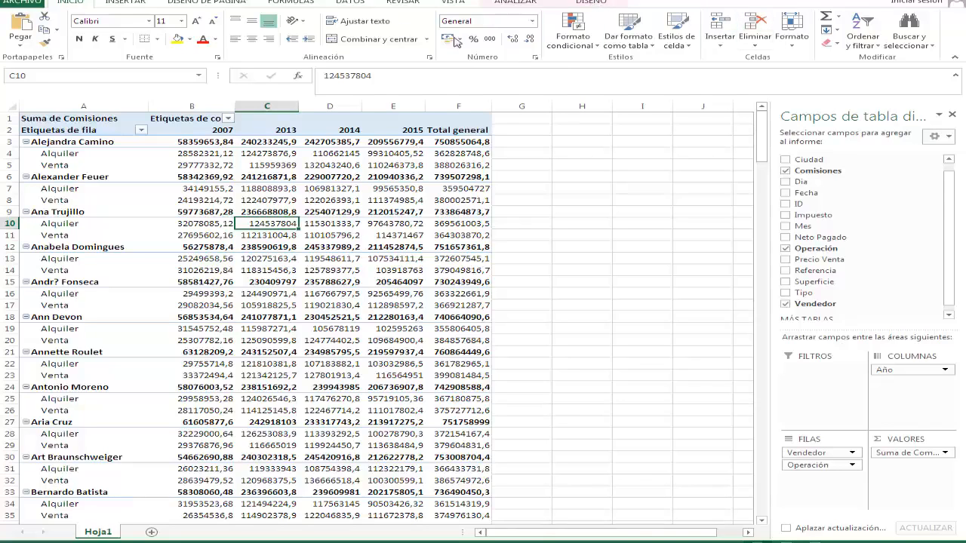
{"action": "left_click", "coordinate": [591, 2]}
{"action": "left_click", "coordinate": [319, 21]}
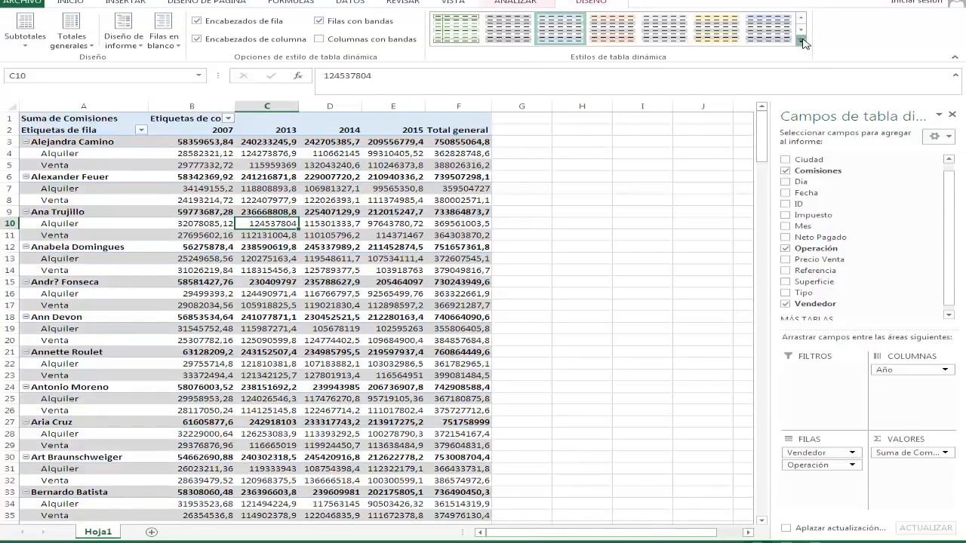
{"action": "left_click", "coordinate": [801, 42]}
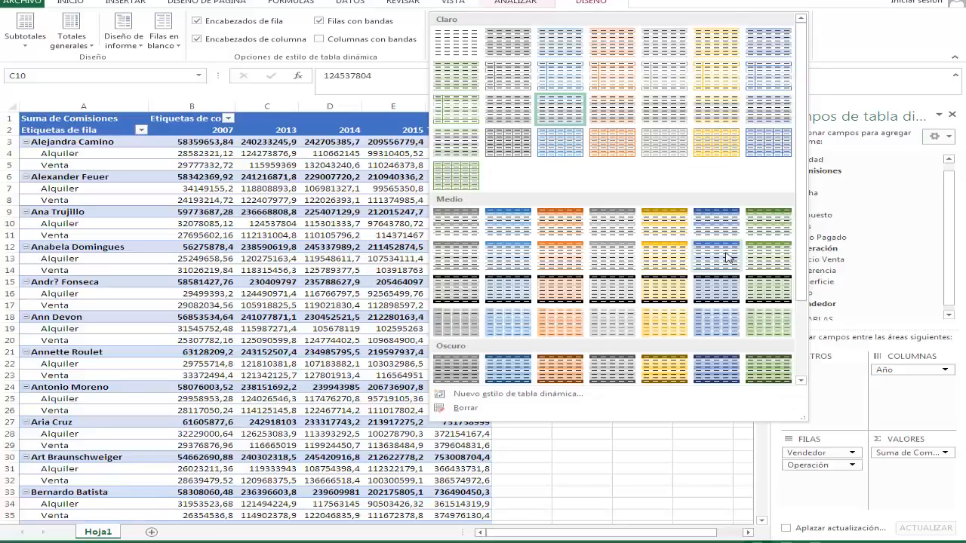
{"action": "left_click", "coordinate": [726, 257]}
{"action": "left_click", "coordinate": [325, 280]}
{"action": "scroll", "coordinate": [317, 280], "scroll_direction": "down", "scroll_amount": 6}
{"action": "scroll", "coordinate": [312, 285], "scroll_direction": "up", "scroll_amount": 3}
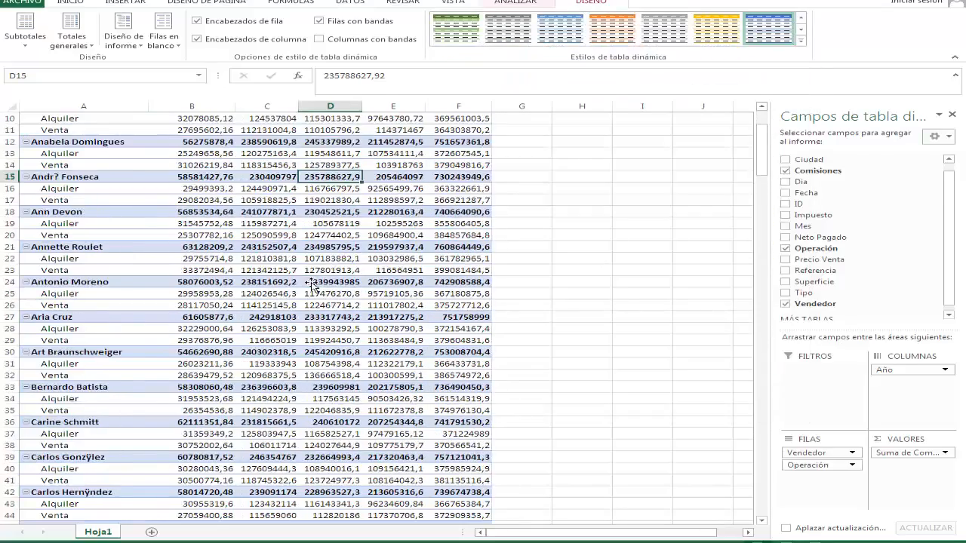
{"action": "scroll", "coordinate": [312, 286], "scroll_direction": "up", "scroll_amount": 3}
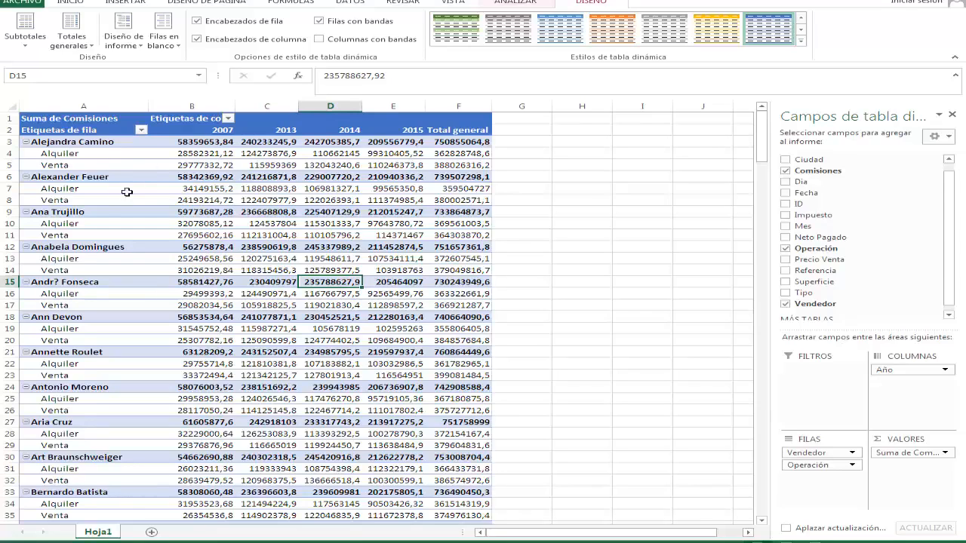
Add the Mes field beneath Año in the PivotTable columns and close the field list
{"action": "mouse_move", "coordinate": [433, 255]}
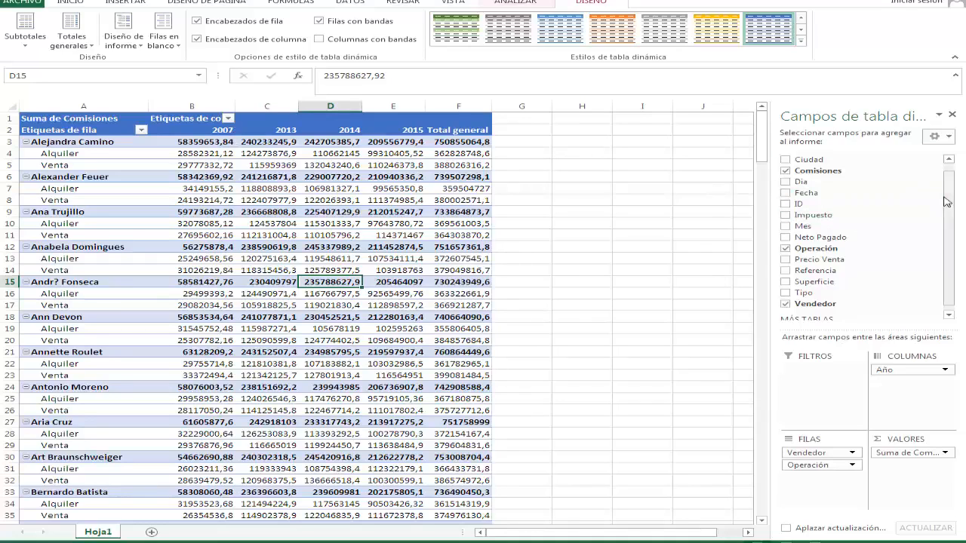
{"action": "left_click_drag", "start_coordinate": [804, 225], "coordinate": [900, 392]}
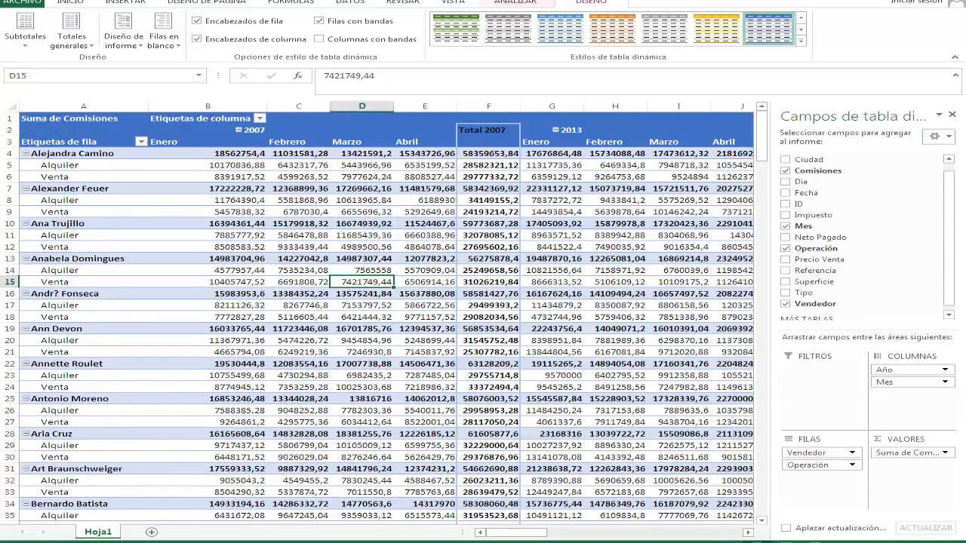
{"action": "scroll", "coordinate": [526, 257], "scroll_direction": "down", "scroll_amount": 2}
{"action": "scroll", "coordinate": [525, 257], "scroll_direction": "up", "scroll_amount": 2}
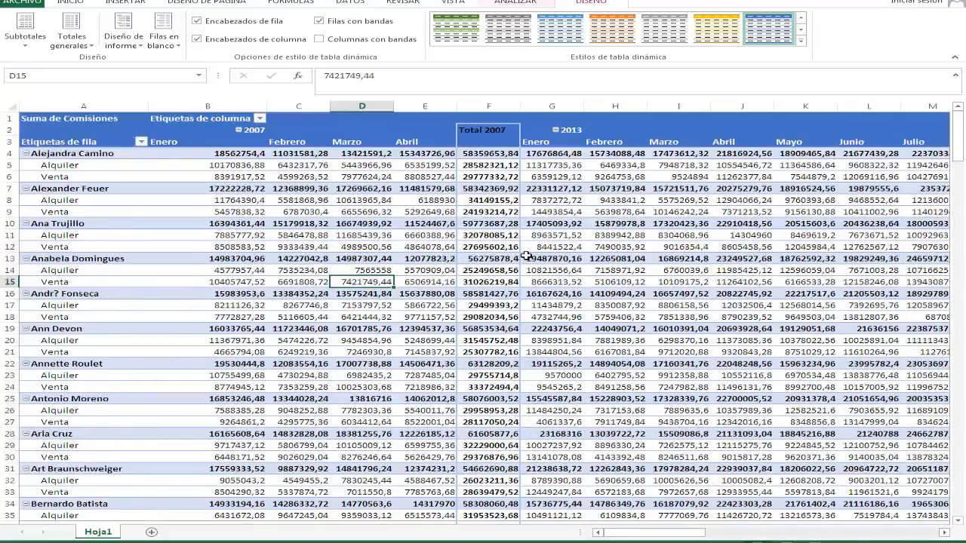
Apply the medium PivotTable style with a black header and light-blue fill
{"action": "left_click", "coordinate": [800, 40]}
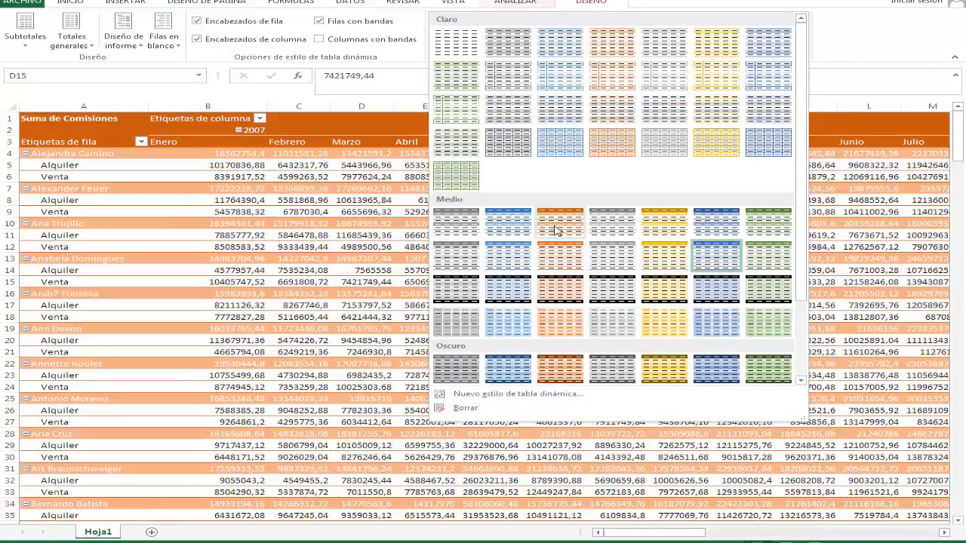
{"action": "scroll", "coordinate": [567, 236], "scroll_direction": "down", "scroll_amount": 3}
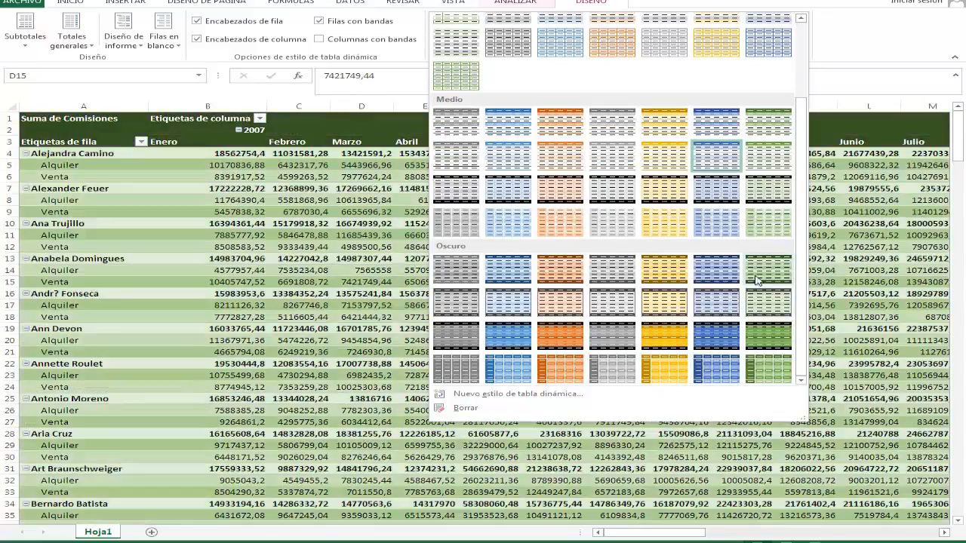
{"action": "scroll", "coordinate": [798, 226], "scroll_direction": "up", "scroll_amount": 1}
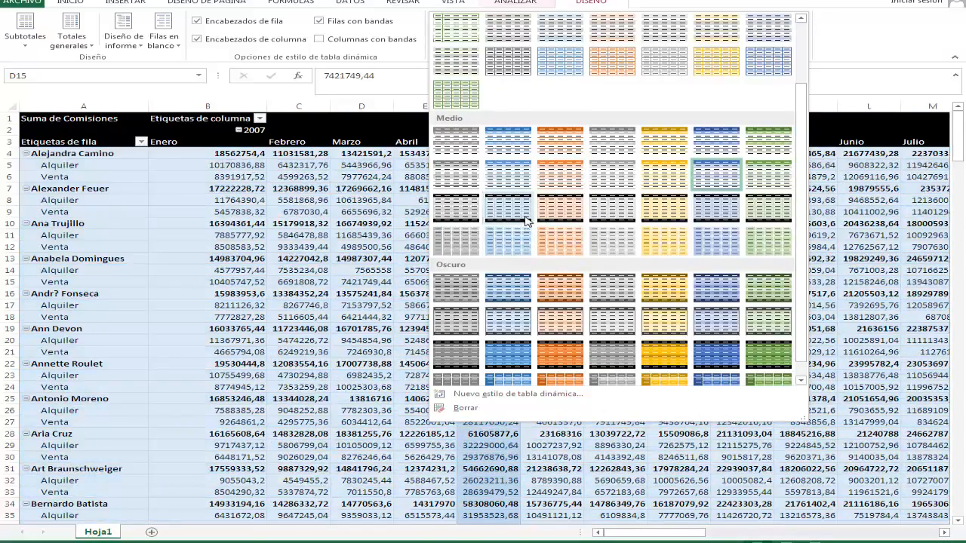
{"action": "left_click", "coordinate": [526, 220]}
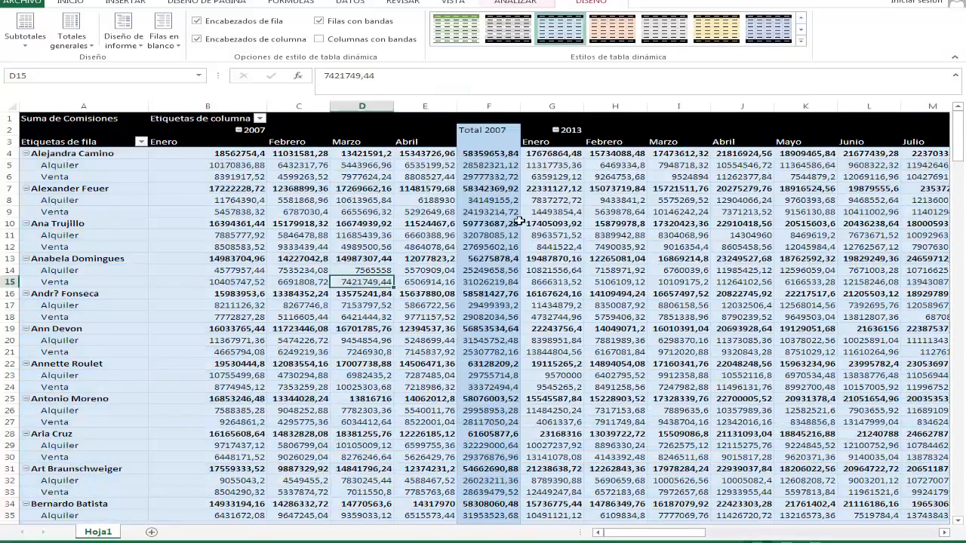
{"action": "left_click", "coordinate": [310, 268]}
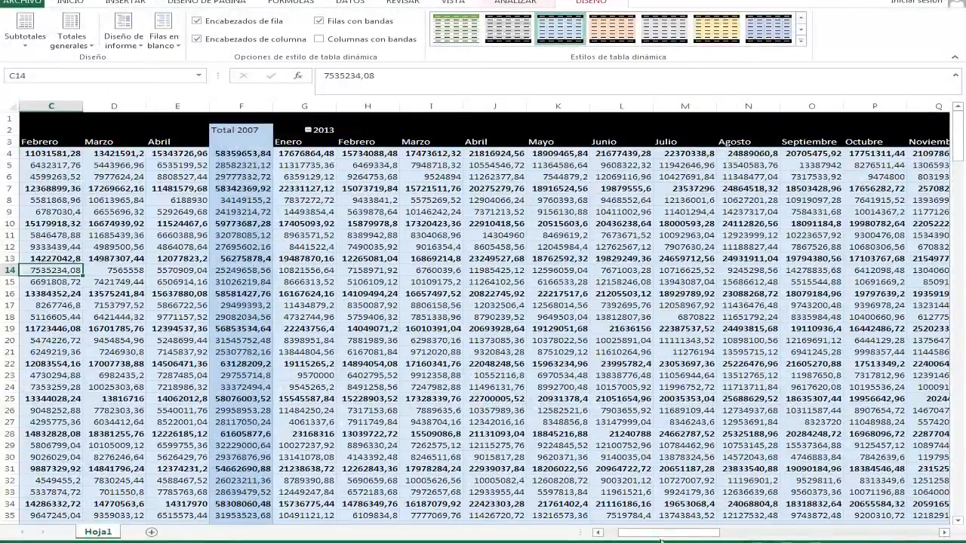
{"action": "left_click_drag", "start_coordinate": [661, 540], "coordinate": [647, 540]}
Set the number format of the Suma de Comisiones value field to Número with a thousands separator
{"action": "left_click", "coordinate": [414, 216]}
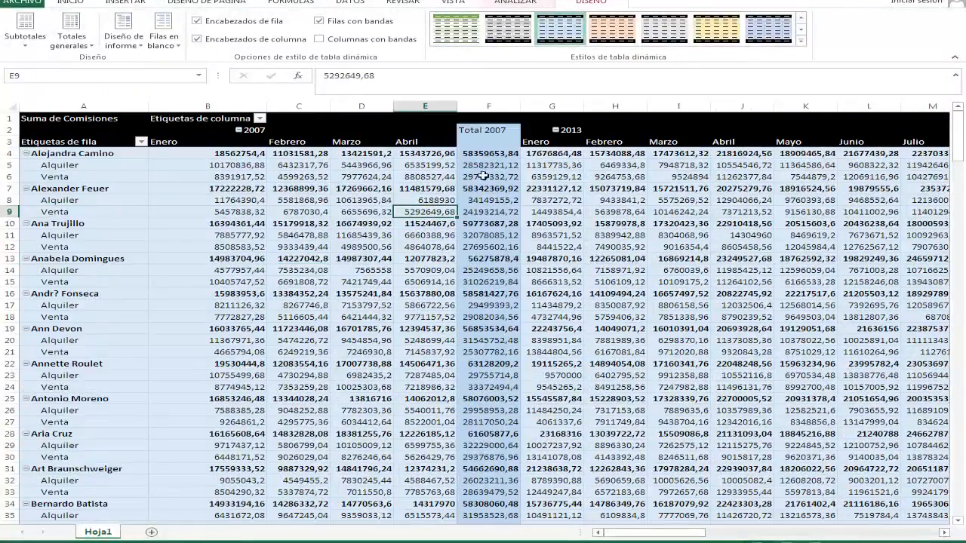
{"action": "right_click", "coordinate": [443, 215]}
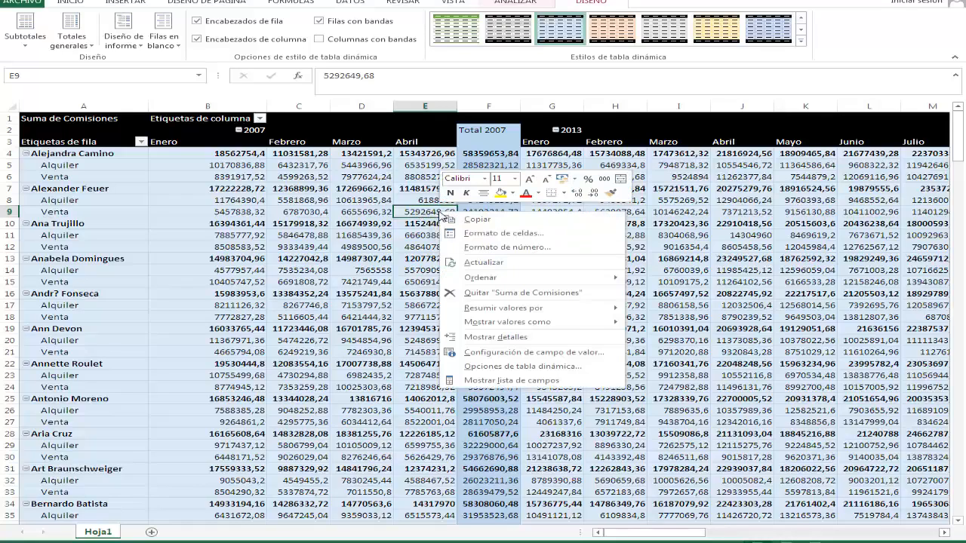
{"action": "left_click", "coordinate": [494, 352]}
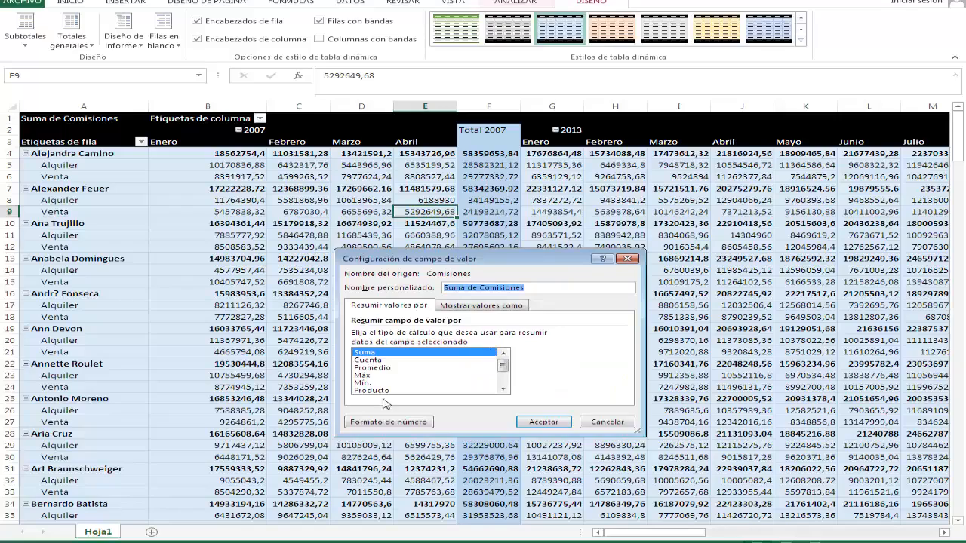
{"action": "left_click", "coordinate": [390, 421]}
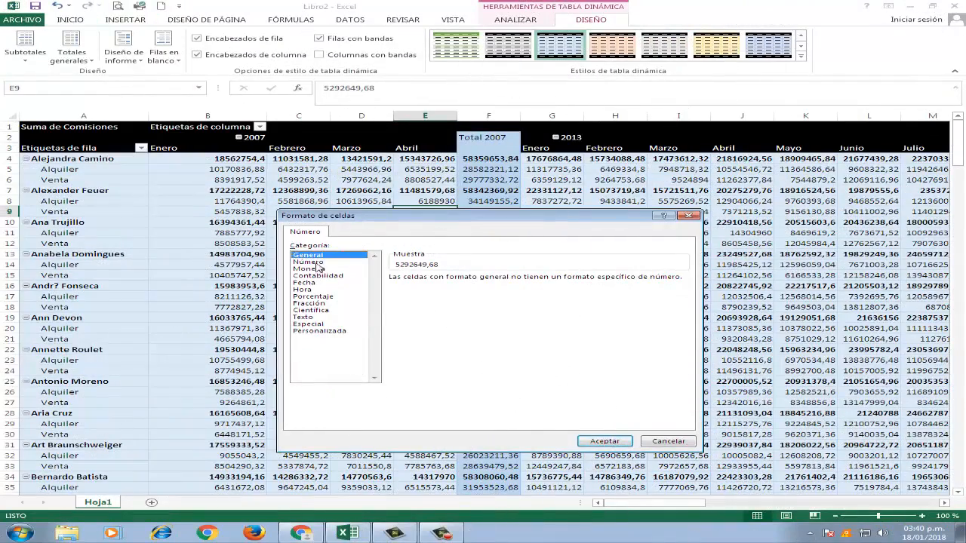
{"action": "left_click", "coordinate": [316, 262]}
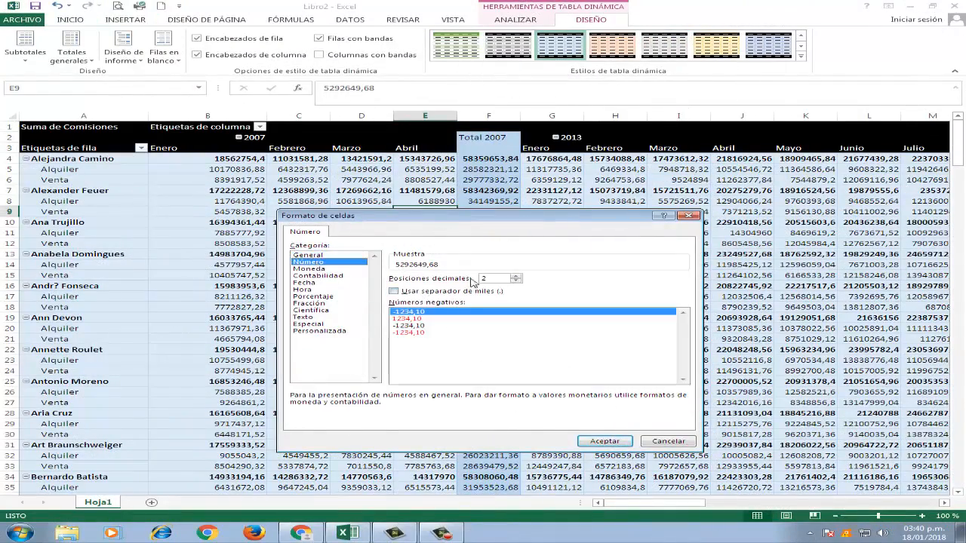
{"action": "left_click", "coordinate": [415, 292]}
{"action": "left_click", "coordinate": [587, 443]}
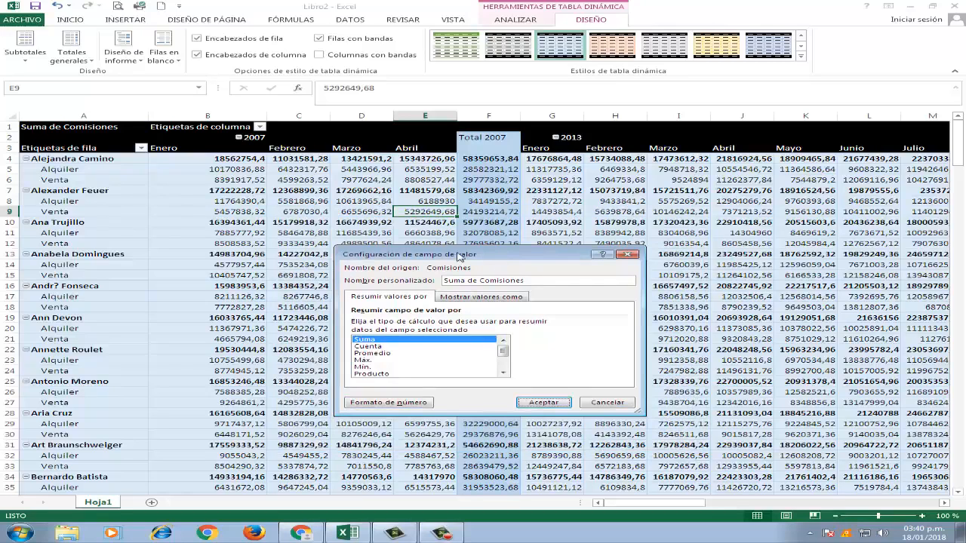
{"action": "left_click", "coordinate": [543, 402]}
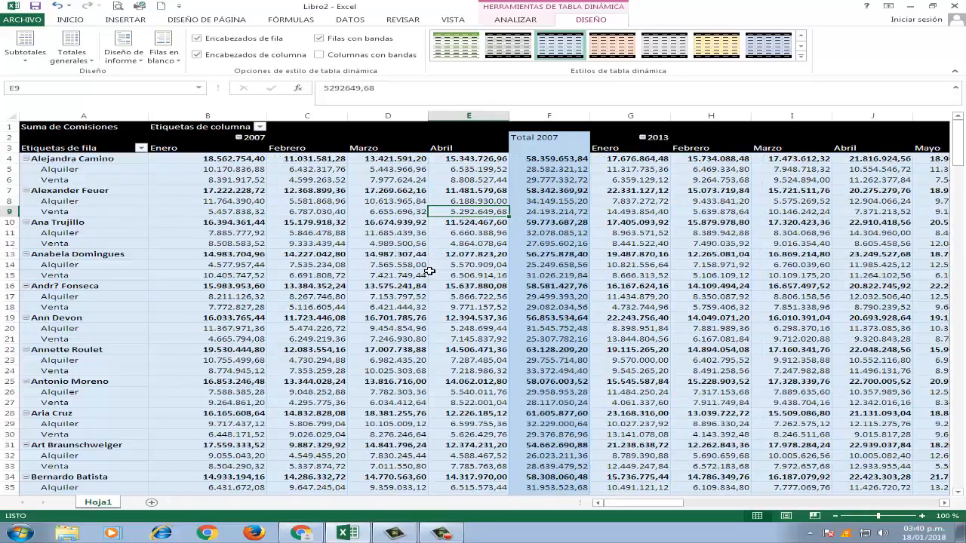
Zoom the sheet out to 85% and examine the commissions by salesperson, operation and month throughout the PivotTable
{"action": "left_click", "coordinate": [340, 224]}
{"action": "scroll", "coordinate": [356, 248], "scroll_direction": "down", "scroll_amount": 2}
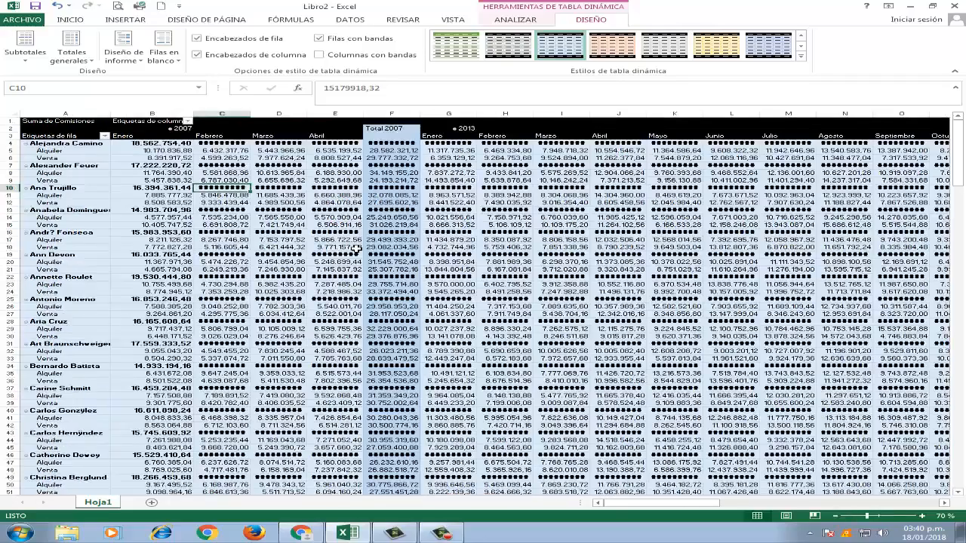
{"action": "scroll", "coordinate": [356, 249], "scroll_direction": "down", "scroll_amount": 1}
{"action": "scroll", "coordinate": [356, 249], "scroll_direction": "up", "scroll_amount": 2}
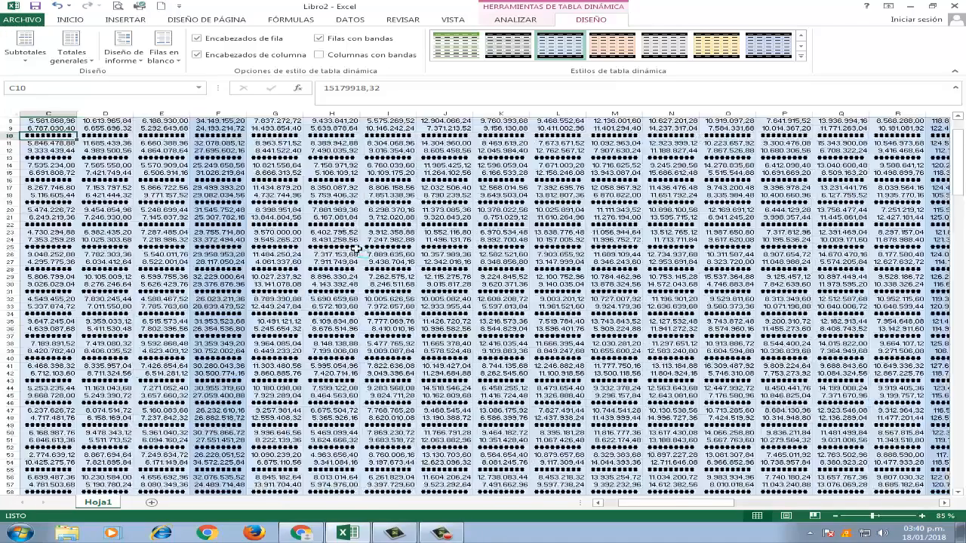
{"action": "scroll", "coordinate": [356, 249], "scroll_direction": "up", "scroll_amount": 3}
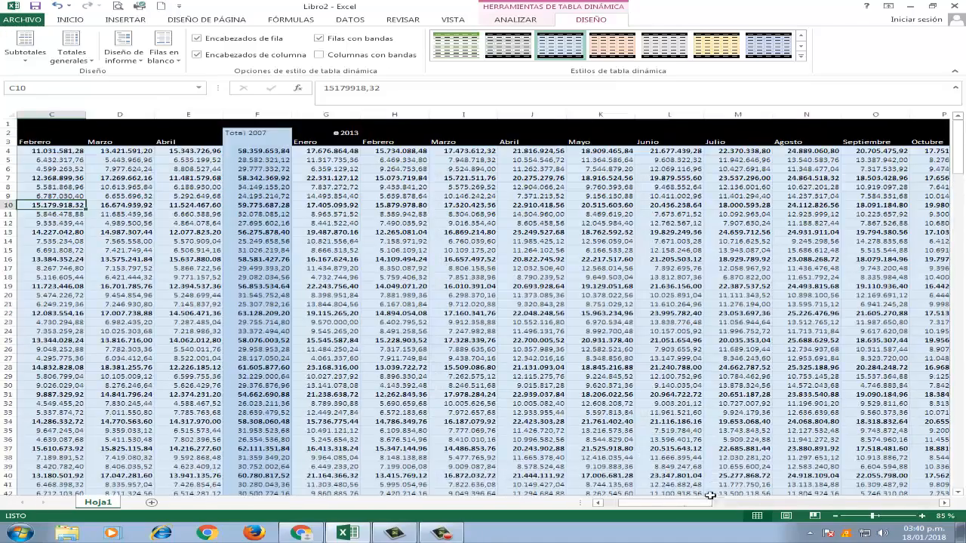
{"action": "left_click_drag", "start_coordinate": [684, 504], "coordinate": [655, 501]}
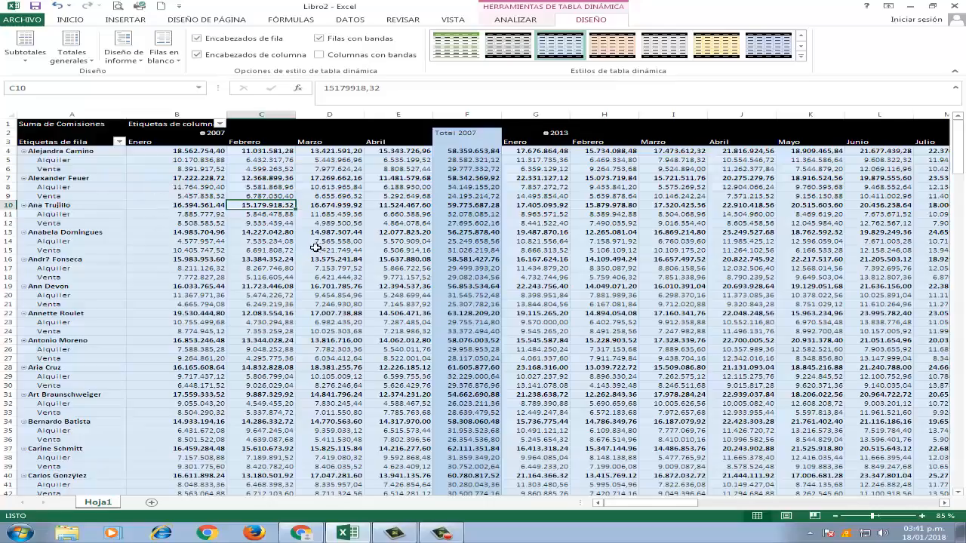
{"action": "scroll", "coordinate": [316, 248], "scroll_direction": "down", "scroll_amount": 4}
{"action": "scroll", "coordinate": [316, 248], "scroll_direction": "down", "scroll_amount": 20}
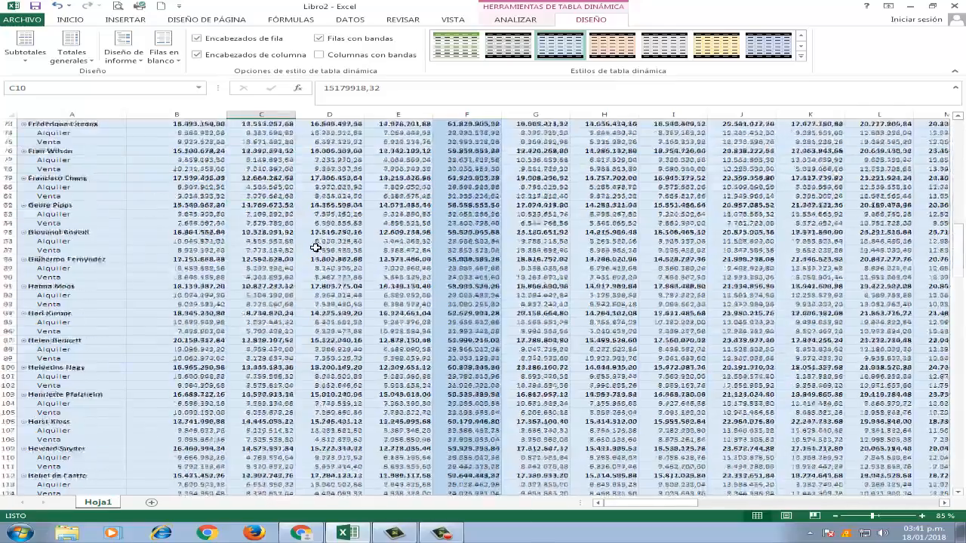
{"action": "scroll", "coordinate": [315, 247], "scroll_direction": "down", "scroll_amount": 19}
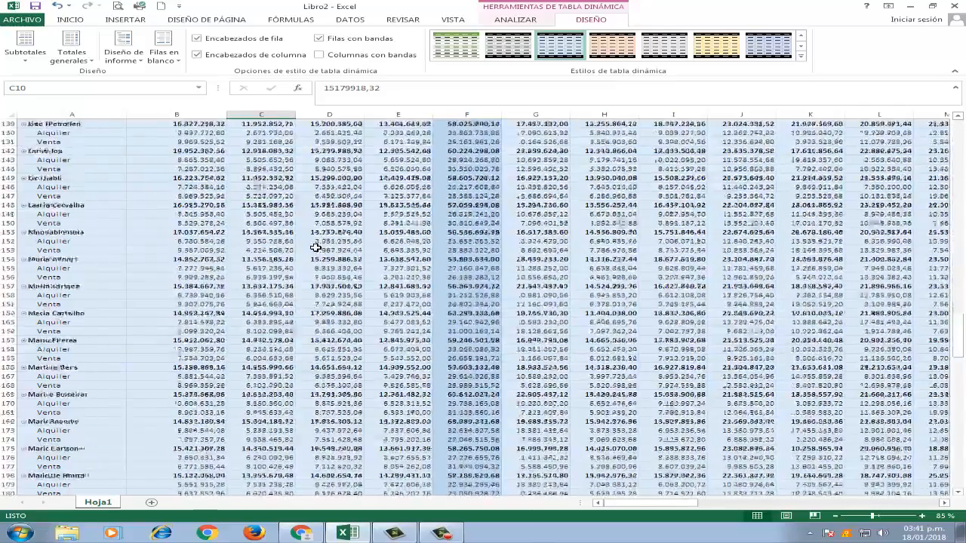
{"action": "scroll", "coordinate": [315, 243], "scroll_direction": "up", "scroll_amount": 20}
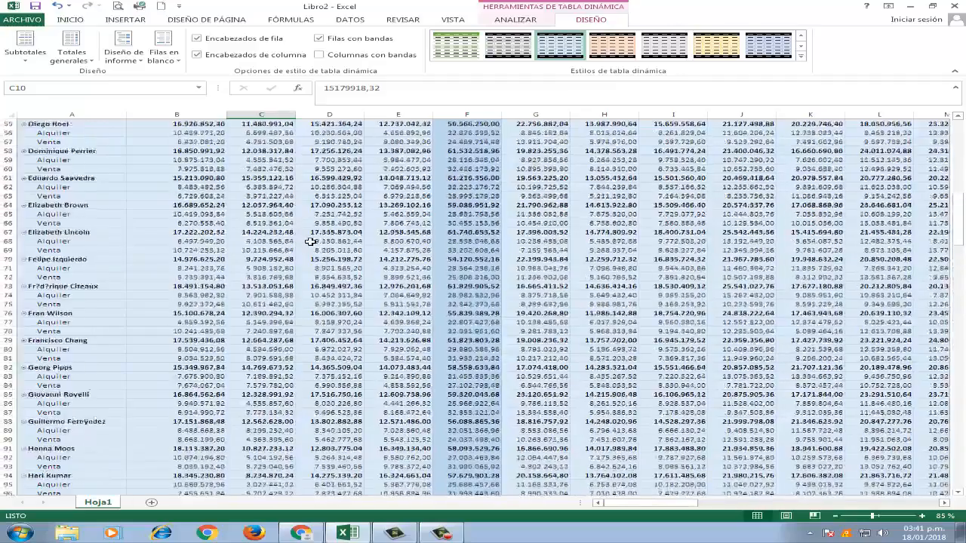
{"action": "scroll", "coordinate": [310, 242], "scroll_direction": "up", "scroll_amount": 9}
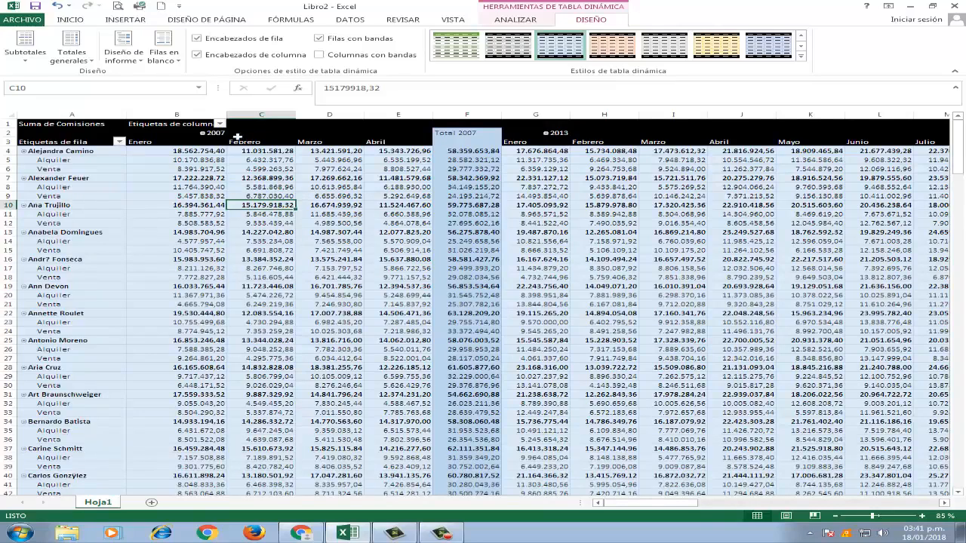
Filter the PivotTable's column labels to show only the year 2015
{"action": "left_click", "coordinate": [221, 124]}
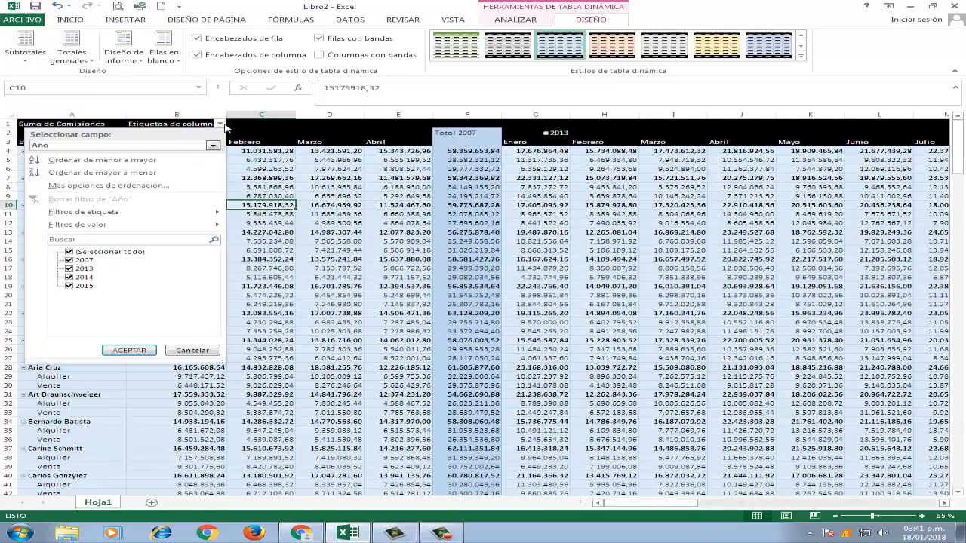
{"action": "left_click", "coordinate": [69, 252]}
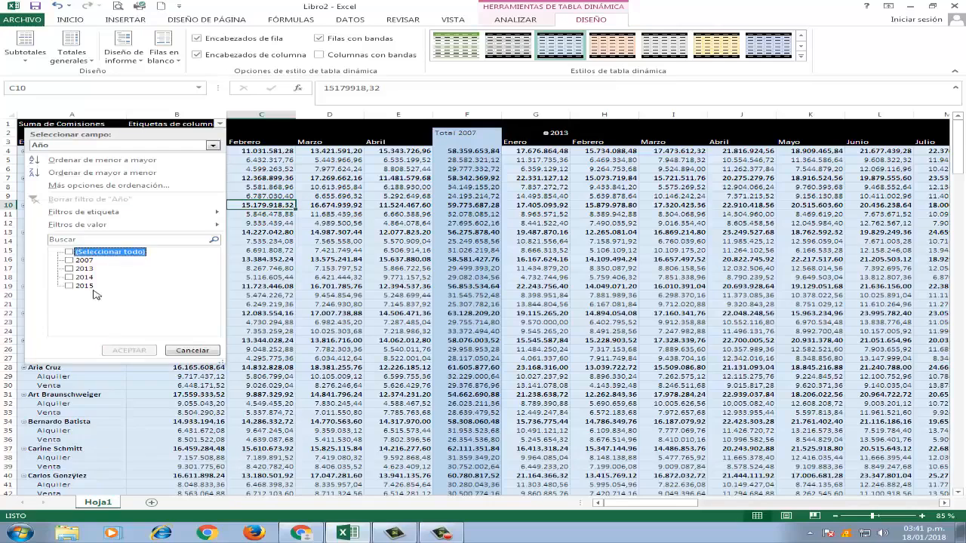
{"action": "left_click", "coordinate": [70, 286]}
{"action": "left_click", "coordinate": [131, 350]}
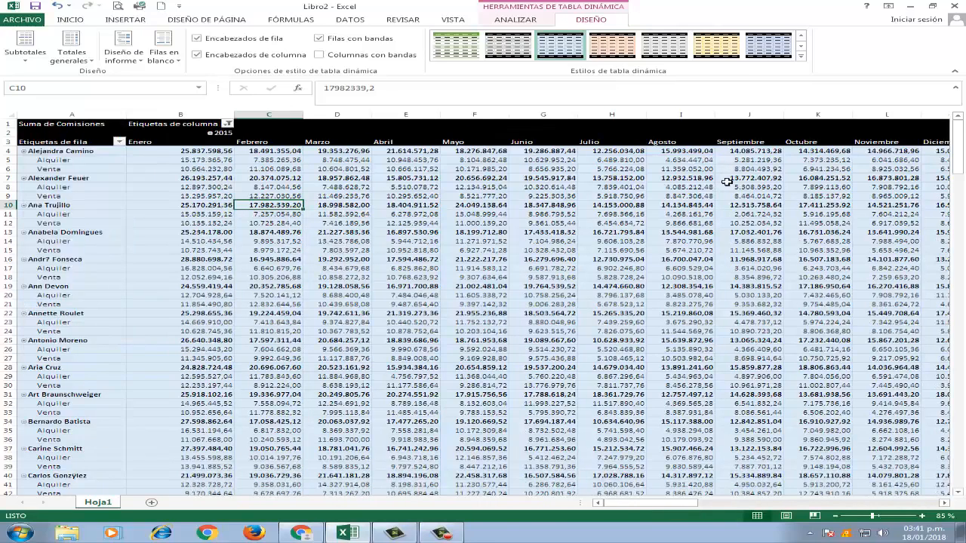
{"action": "left_click", "coordinate": [119, 142]}
{"action": "left_click", "coordinate": [121, 143]}
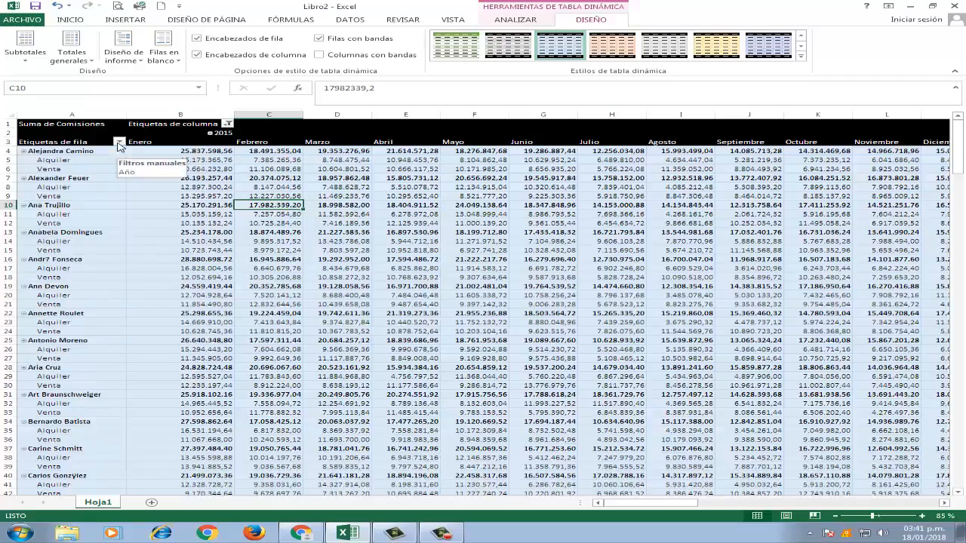
{"action": "scroll", "coordinate": [123, 181], "scroll_direction": "down", "scroll_amount": 2}
{"action": "scroll", "coordinate": [122, 182], "scroll_direction": "up", "scroll_amount": 2}
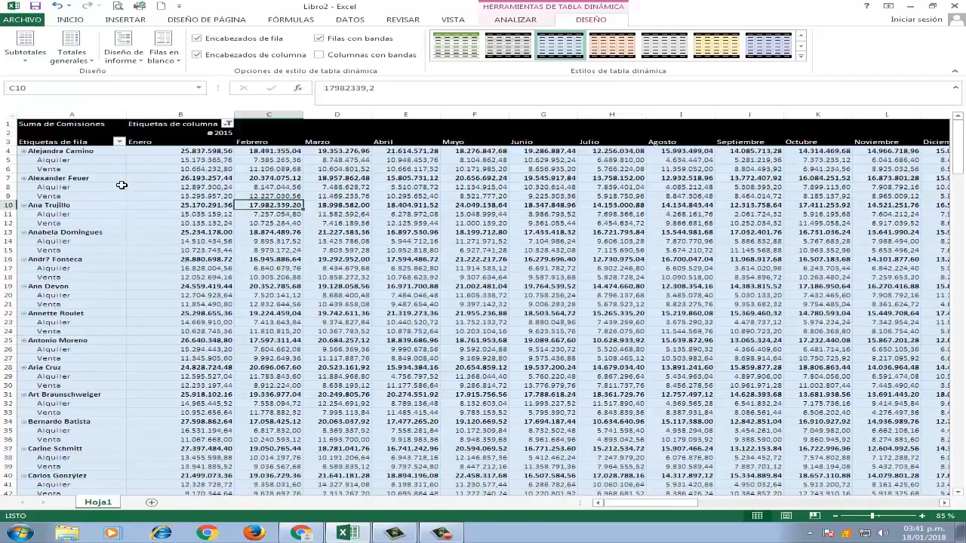
Filter the PivotTable's row labels by the Vendedor field to show only the first four salespeople in the list
{"action": "left_click", "coordinate": [119, 142]}
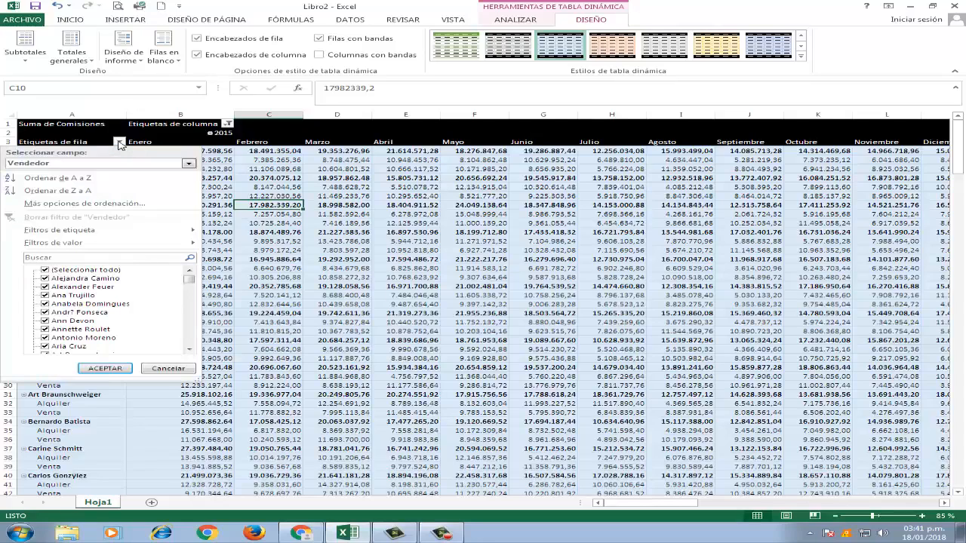
{"action": "mouse_move", "coordinate": [189, 280]}
{"action": "left_mouse_down"}
{"action": "mouse_move", "coordinate": [189, 343]}
{"action": "mouse_move", "coordinate": [187, 273]}
{"action": "left_mouse_up"}
{"action": "left_click", "coordinate": [44, 270]}
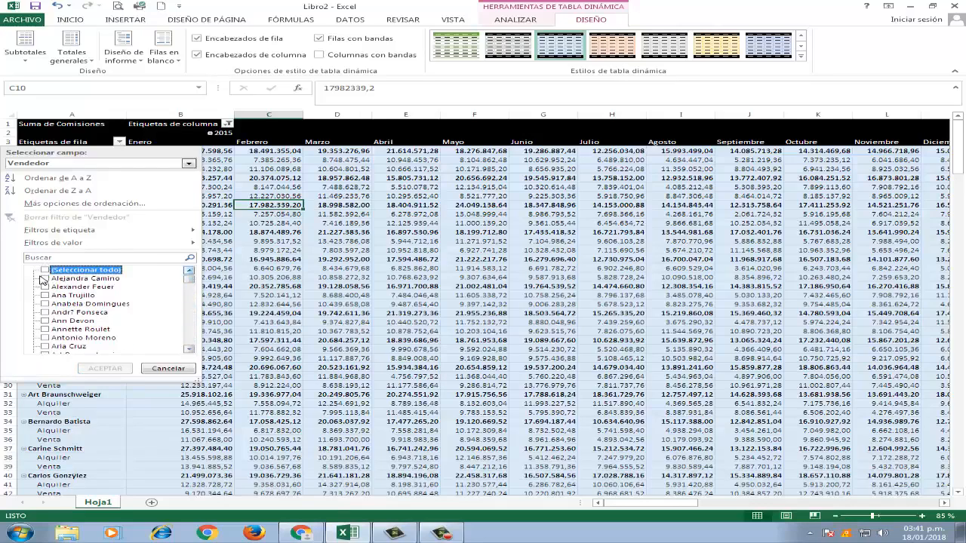
{"action": "left_click", "coordinate": [45, 278]}
{"action": "left_click", "coordinate": [46, 287]}
{"action": "left_click", "coordinate": [45, 295]}
{"action": "left_click", "coordinate": [47, 304]}
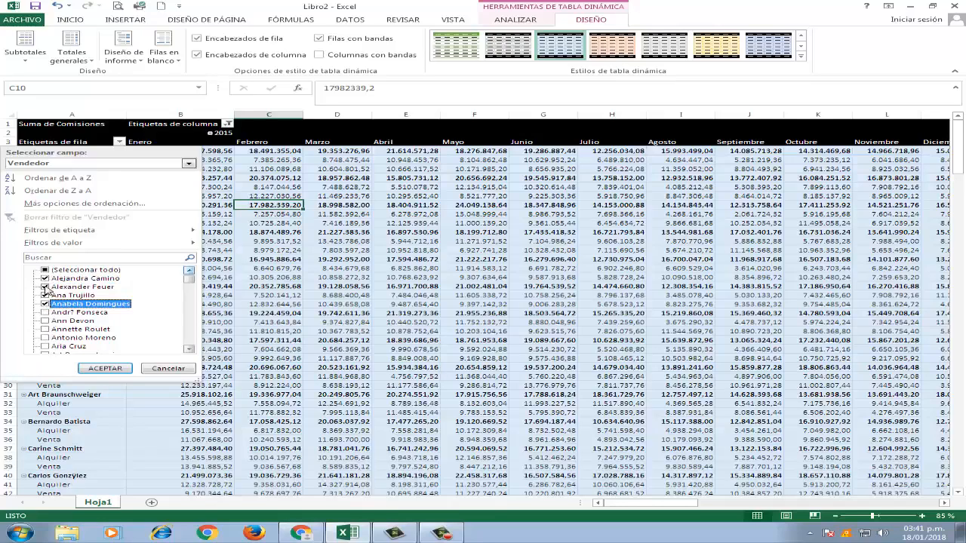
{"action": "left_click", "coordinate": [105, 368]}
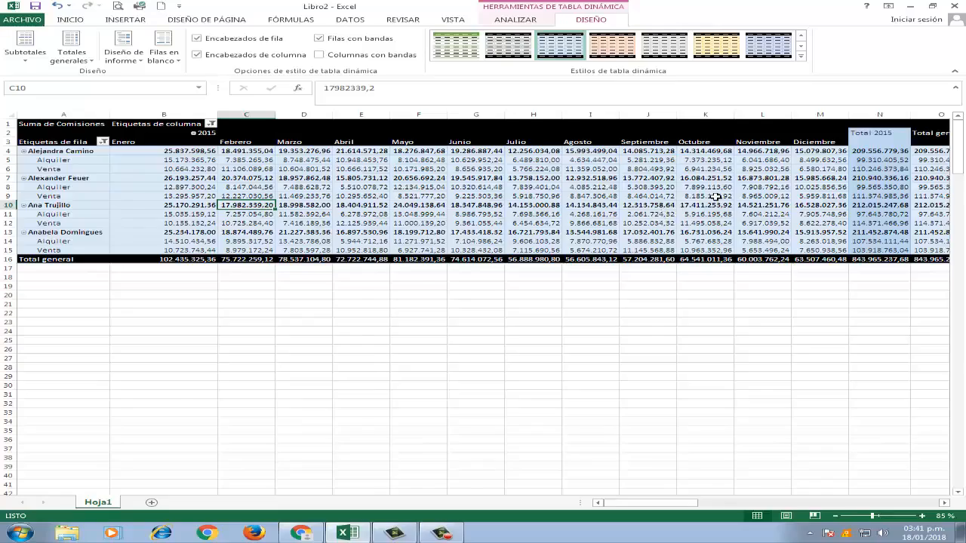
Insert a clustered column (Columna agrupada) PivotChart from the filtered PivotTable
{"action": "scroll", "coordinate": [715, 196], "scroll_direction": "down", "scroll_amount": 2}
{"action": "scroll", "coordinate": [715, 196], "scroll_direction": "right", "scroll_amount": 1}
{"action": "scroll", "coordinate": [716, 196], "scroll_direction": "up", "scroll_amount": 2}
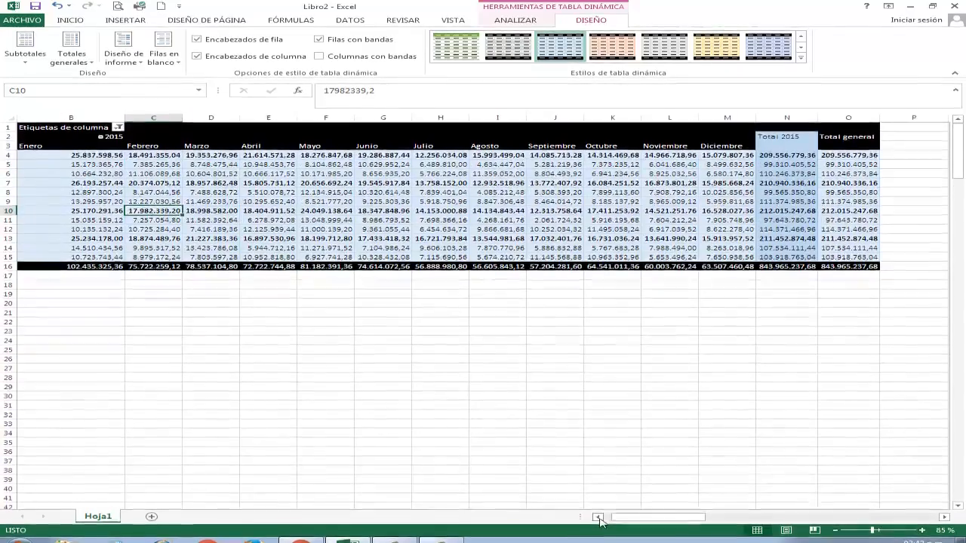
{"action": "left_click", "coordinate": [597, 517]}
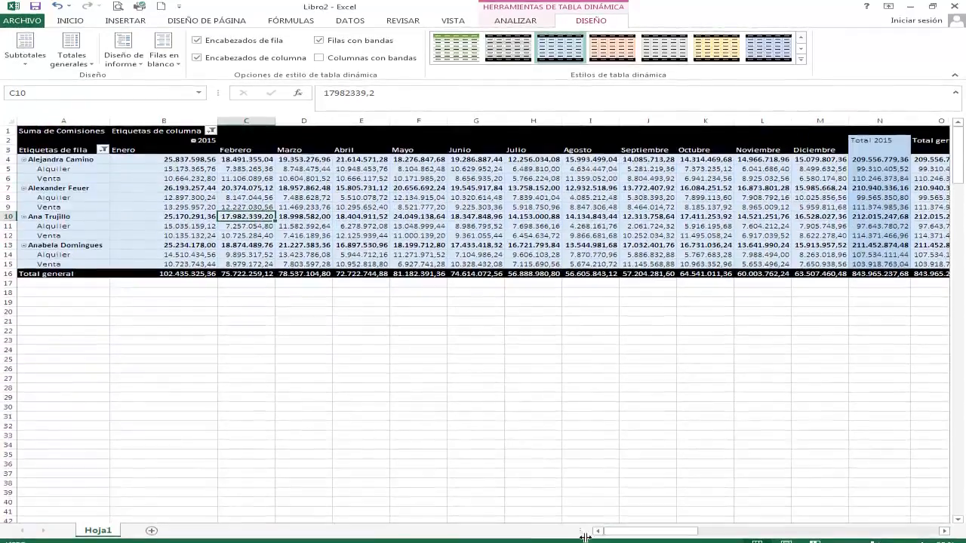
{"action": "left_click", "coordinate": [430, 214]}
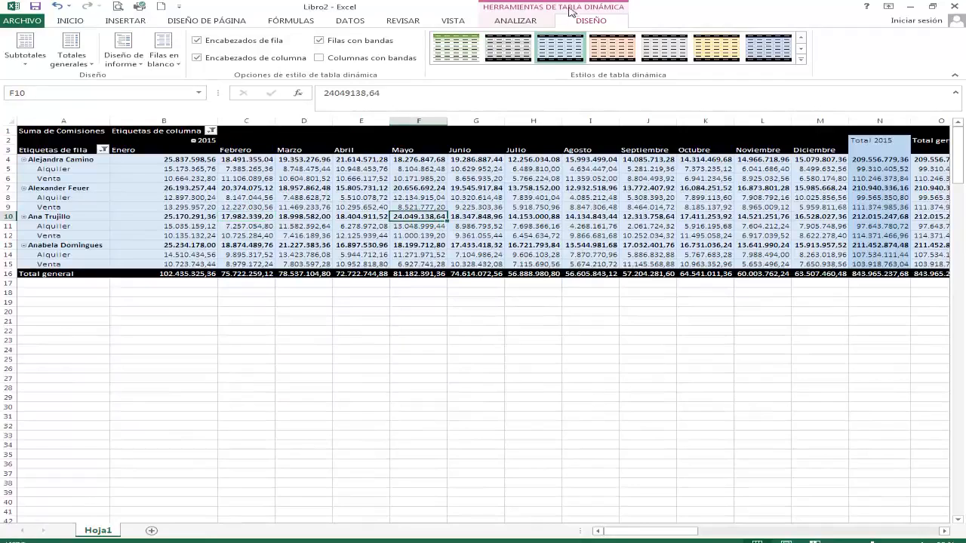
{"action": "scroll", "coordinate": [421, 67], "scroll_direction": "up", "scroll_amount": 1}
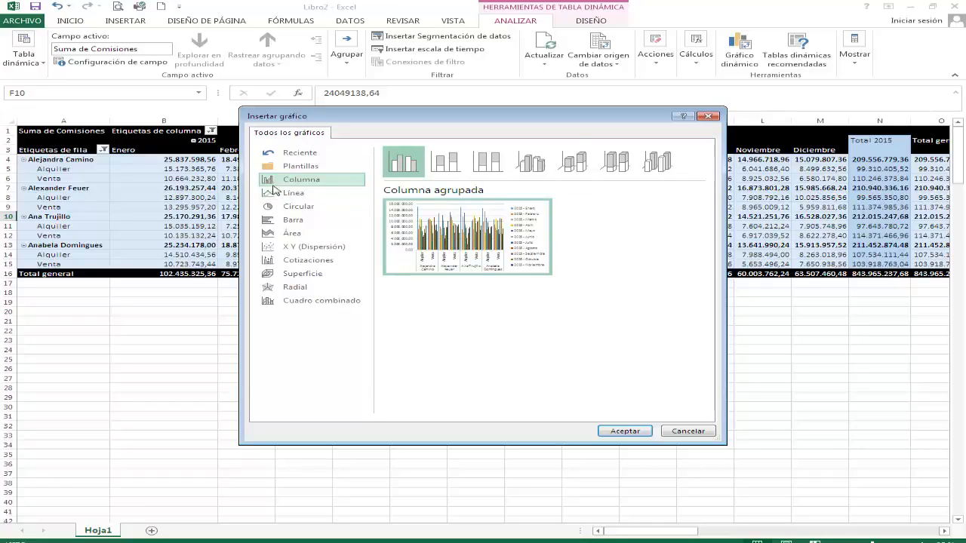
{"action": "mouse_move", "coordinate": [457, 255]}
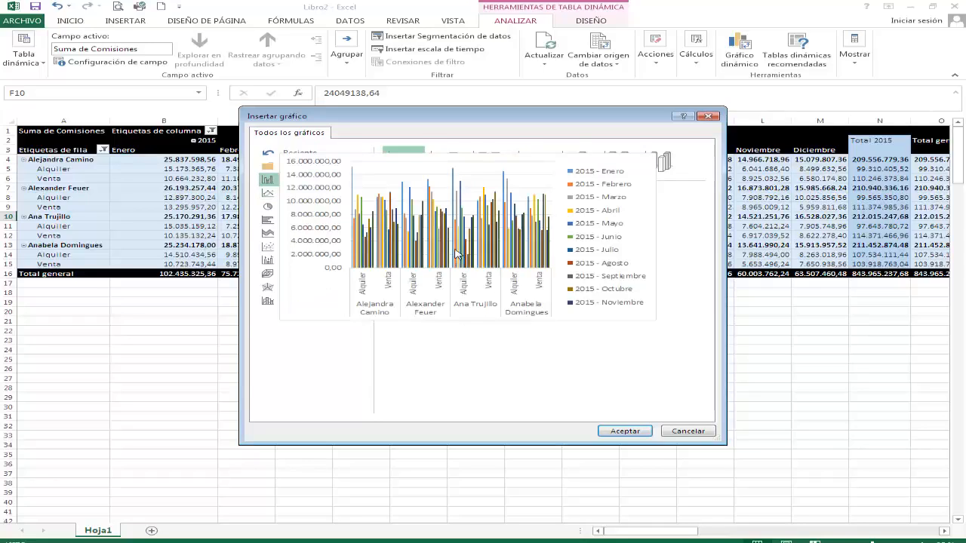
{"action": "left_click", "coordinate": [624, 431]}
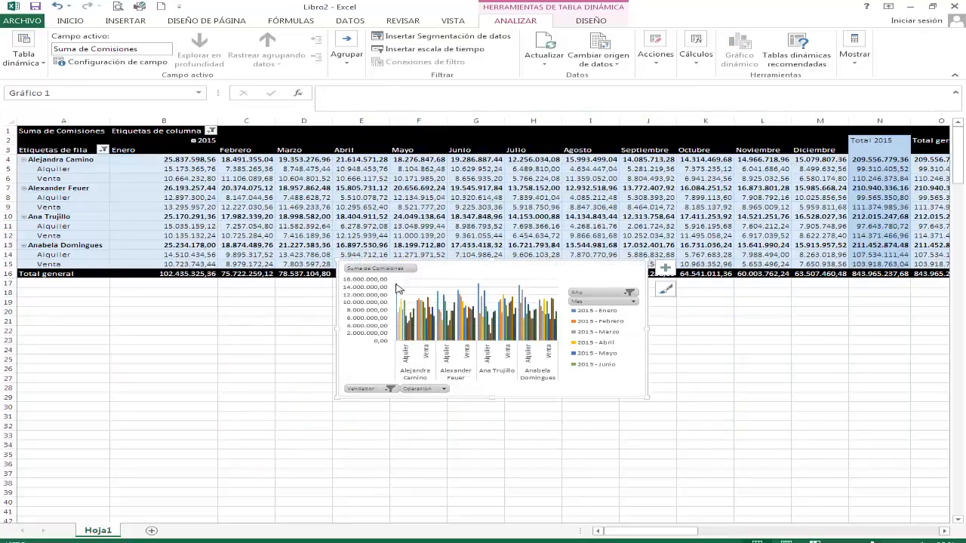
Move the PivotChart directly below the PivotTable's total row, aligned with column A, and widen it to about 39.56 cm
{"action": "left_click", "coordinate": [493, 273]}
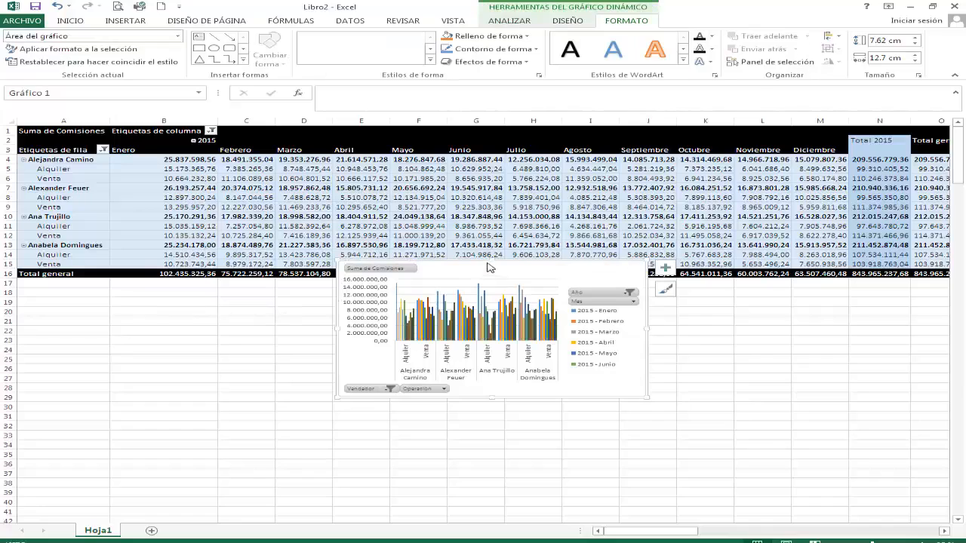
{"action": "left_click_drag", "start_coordinate": [474, 267], "coordinate": [190, 314]}
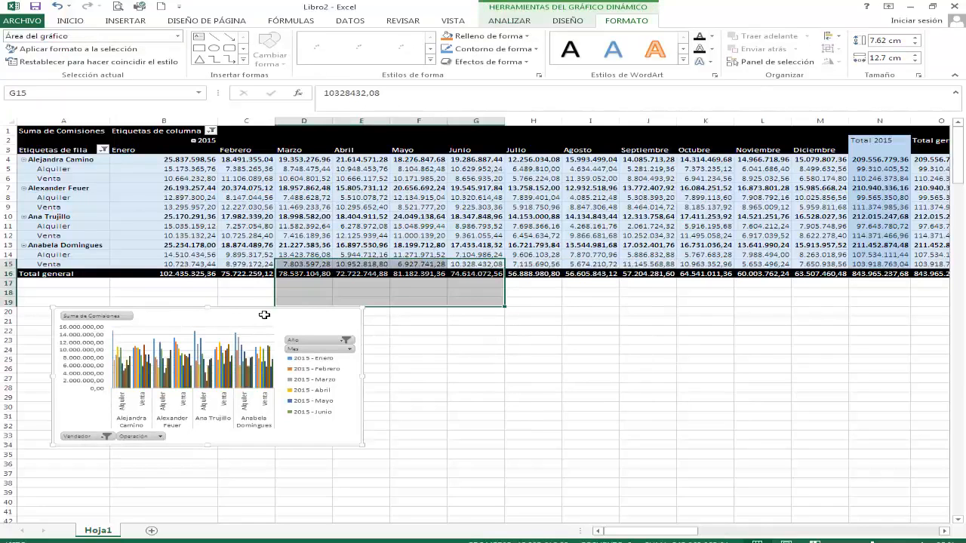
{"action": "left_click_drag", "start_coordinate": [251, 317], "coordinate": [212, 288]}
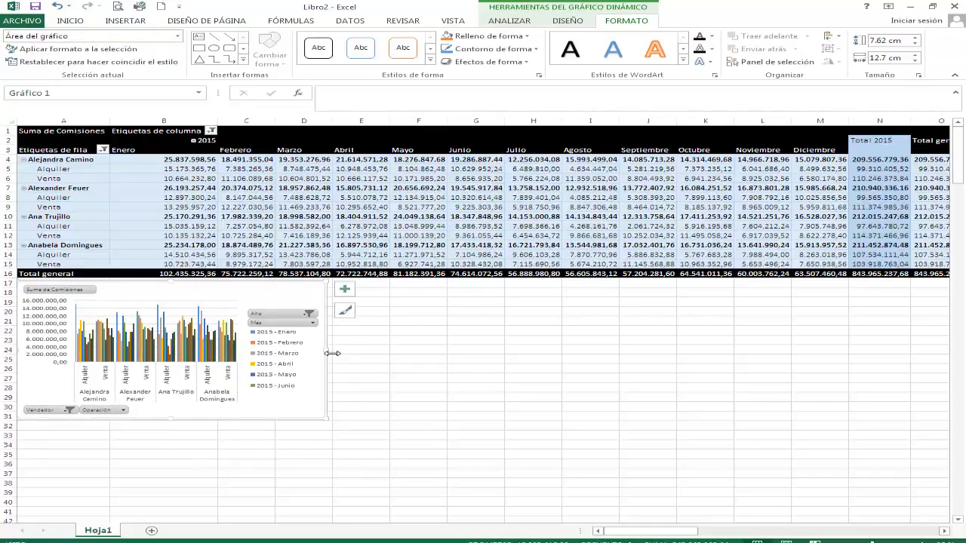
{"action": "left_click_drag", "start_coordinate": [326, 350], "coordinate": [787, 362]}
{"action": "left_click_drag", "start_coordinate": [653, 532], "coordinate": [639, 532]}
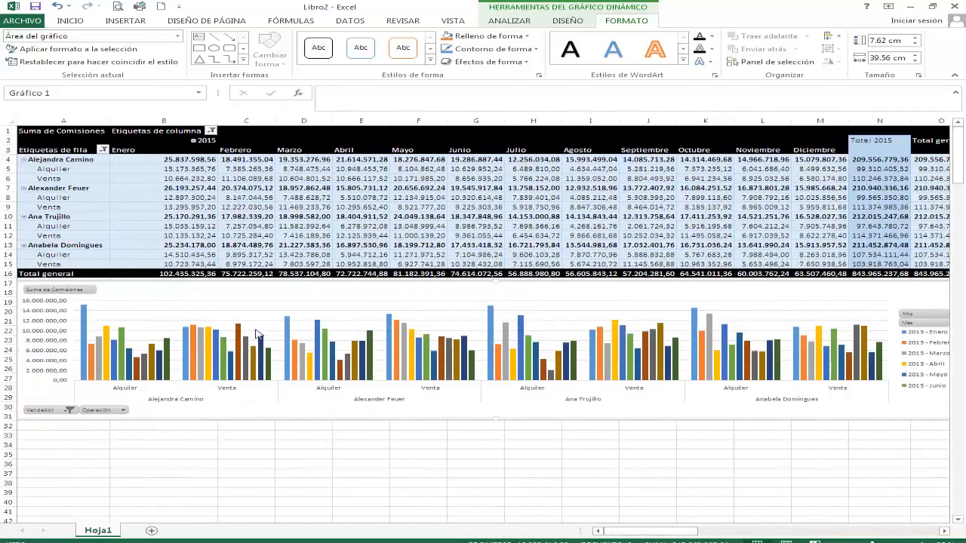
Hide all field buttons on the PivotChart and stretch the chart downward to about row 40
{"action": "right_click", "coordinate": [49, 294]}
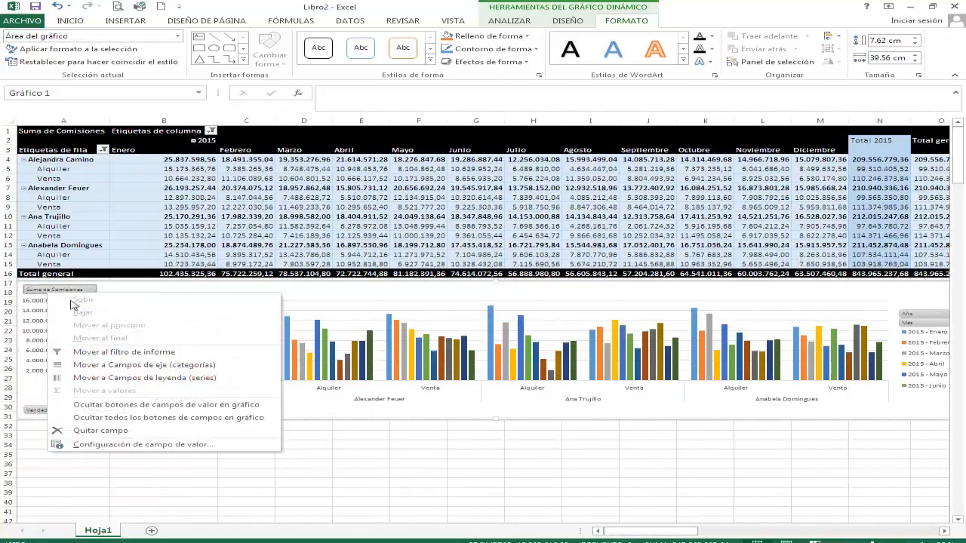
{"action": "left_click", "coordinate": [133, 417]}
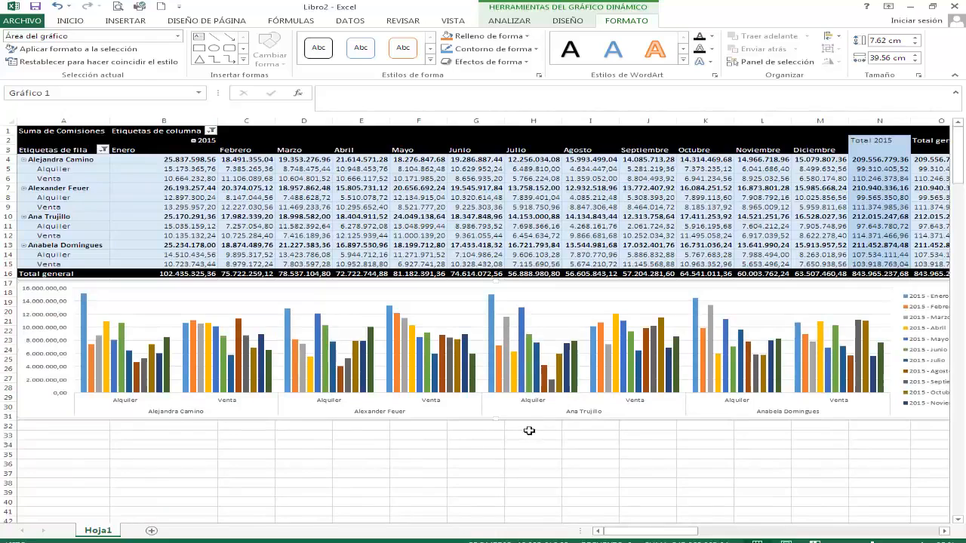
{"action": "left_click_drag", "start_coordinate": [501, 427], "coordinate": [510, 502]}
Collapse the ribbon and narrow column B so the whole PivotTable and chart fit in view
{"action": "right_click", "coordinate": [464, 76]}
{"action": "left_click", "coordinate": [539, 143]}
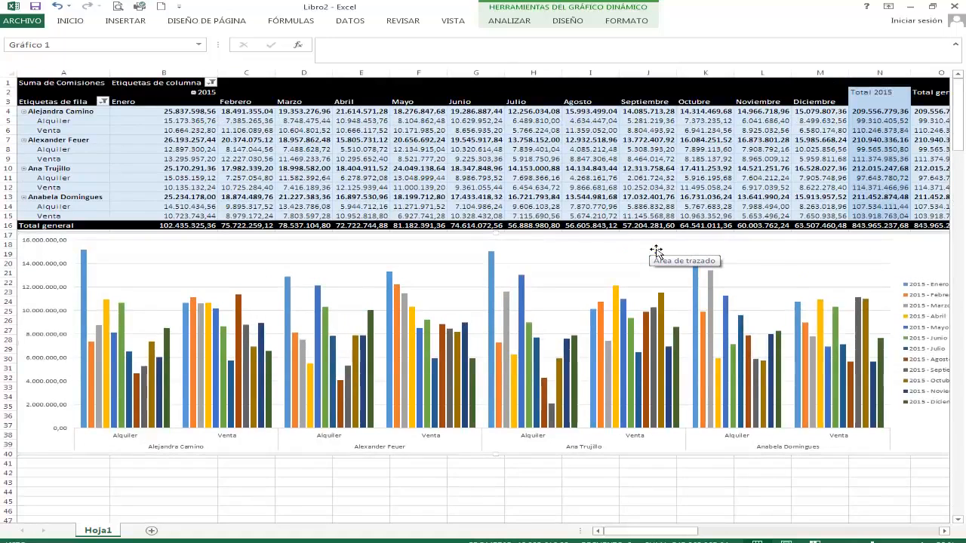
{"action": "left_click_drag", "start_coordinate": [217, 73], "coordinate": [180, 79]}
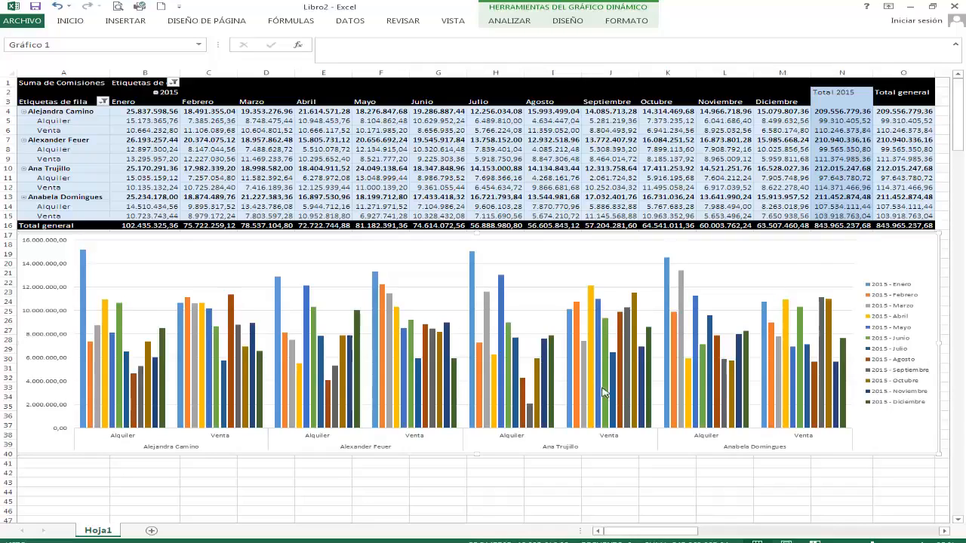
Compare the chart's monthly columns with the matching commission values in the PivotTable
{"action": "mouse_move", "coordinate": [589, 389]}
{"action": "mouse_move", "coordinate": [437, 163]}
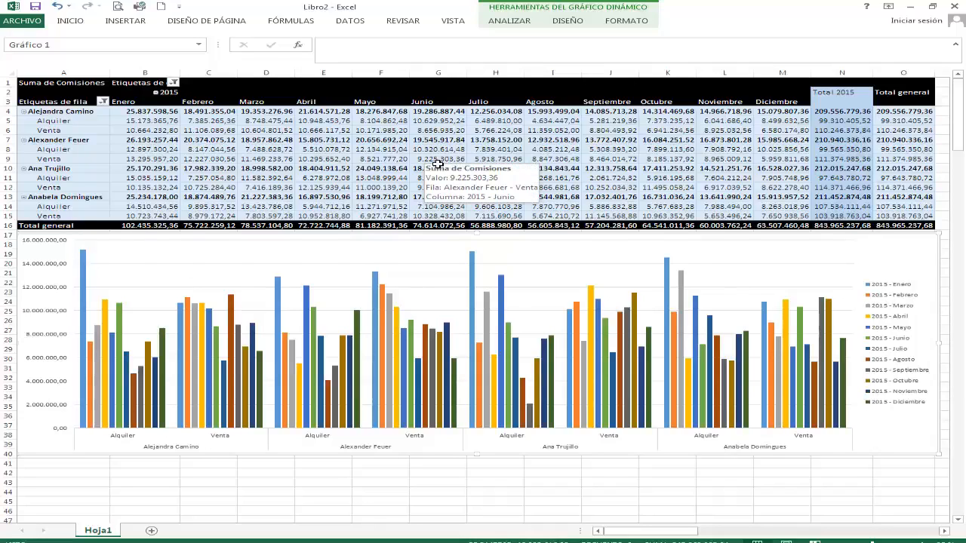
{"action": "mouse_move", "coordinate": [390, 172]}
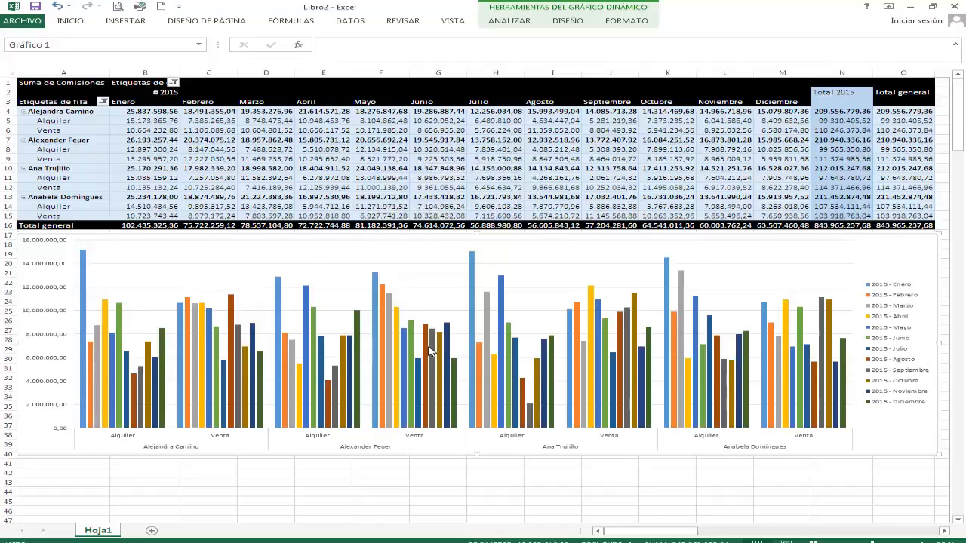
{"action": "scroll", "coordinate": [427, 344], "scroll_direction": "down", "scroll_amount": 3}
{"action": "scroll", "coordinate": [428, 344], "scroll_direction": "up", "scroll_amount": 3}
{"action": "mouse_move", "coordinate": [483, 160]}
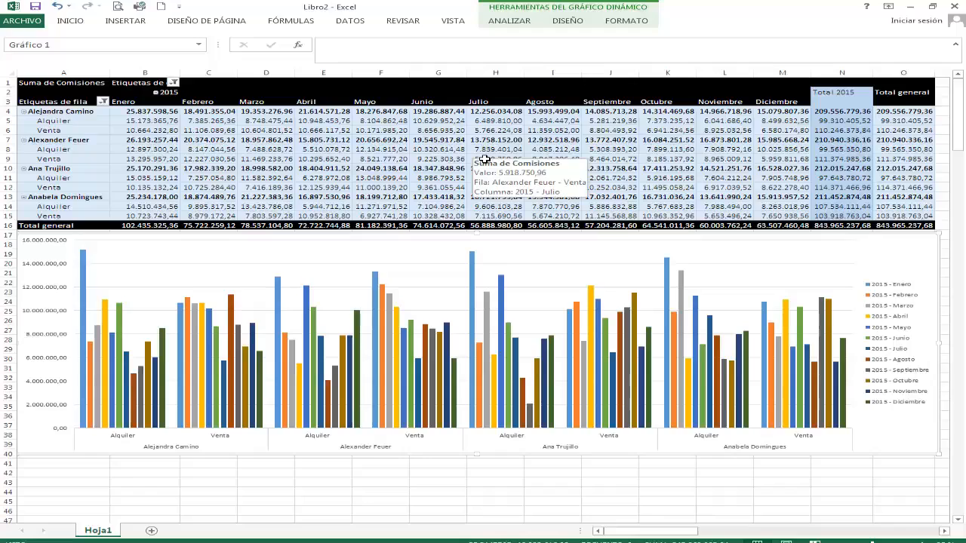